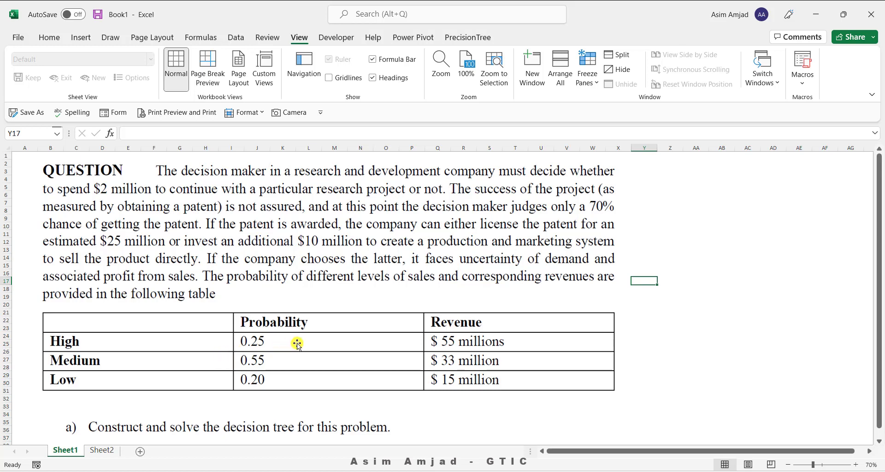
# - Create a new PrecisionTree decision tree starting in cell A1 of Sheet2
pyautogui.click(463, 38)
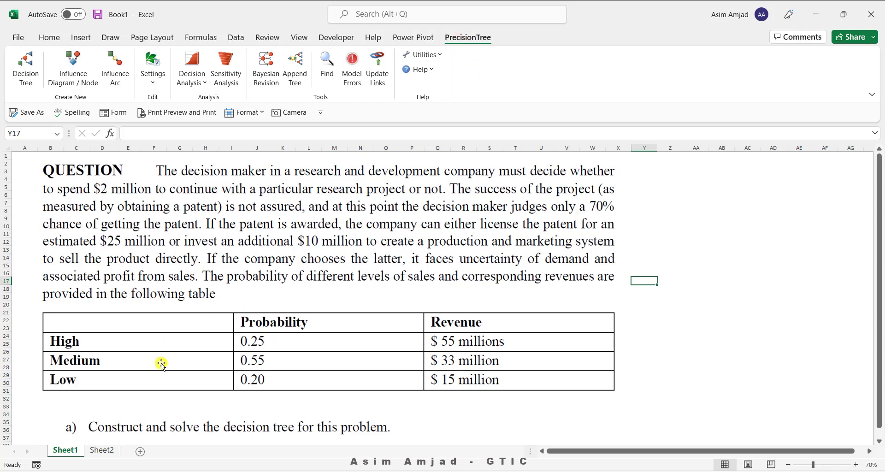
pyautogui.click(111, 451)
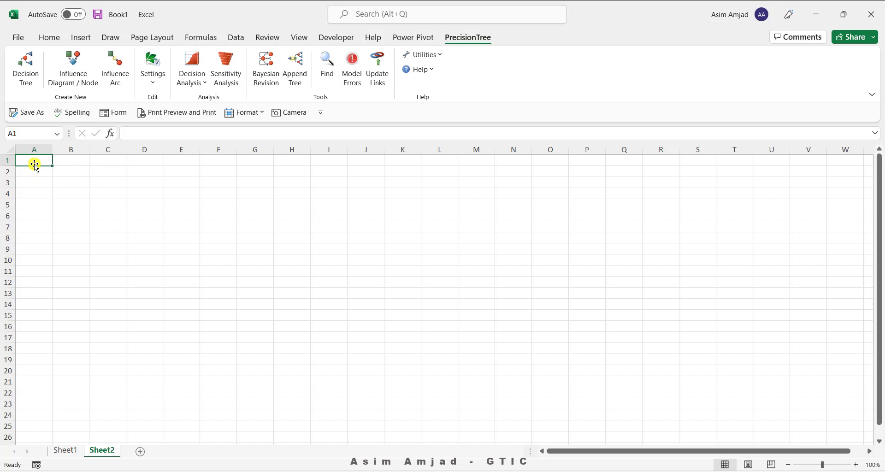
pyautogui.click(25, 73)
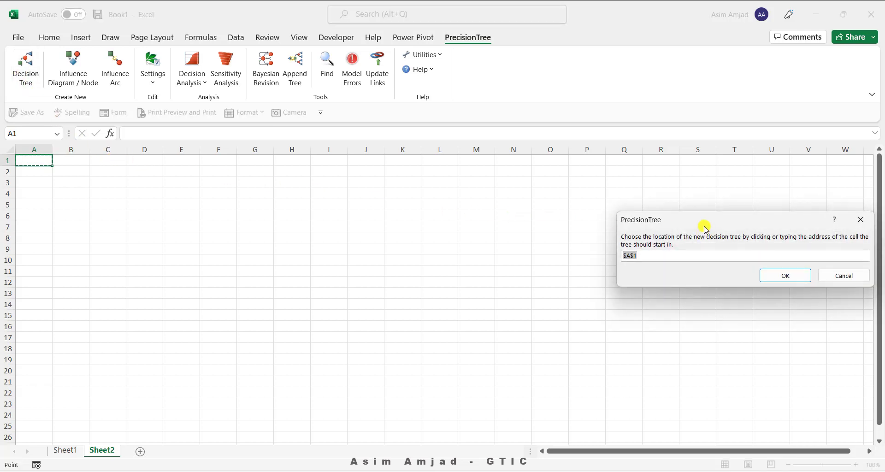
pyautogui.moveTo(703, 226); pyautogui.dragTo(360, 169)
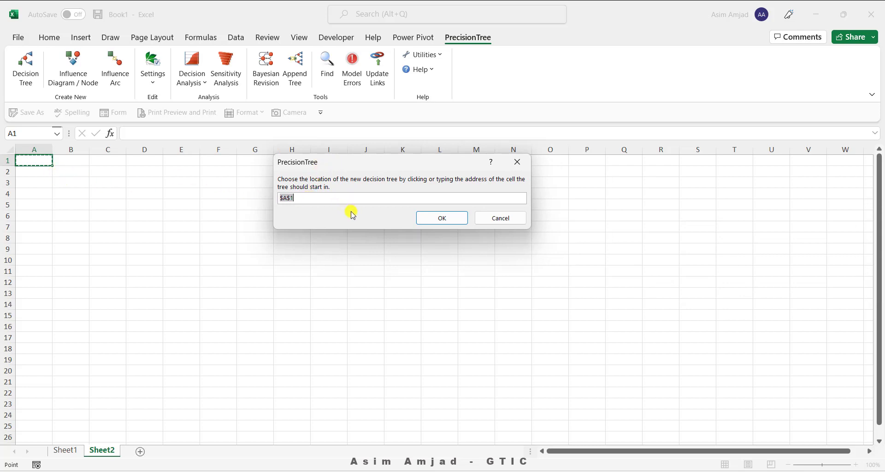
pyautogui.click(431, 221)
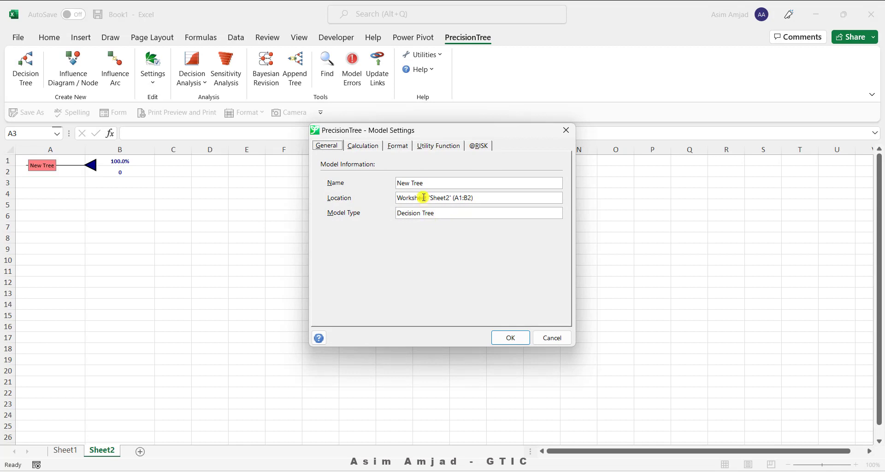
# - Name the new tree model "r and d devlopment" and accept the other model settings at their defaults
pyautogui.moveTo(427, 183); pyautogui.dragTo(393, 183)
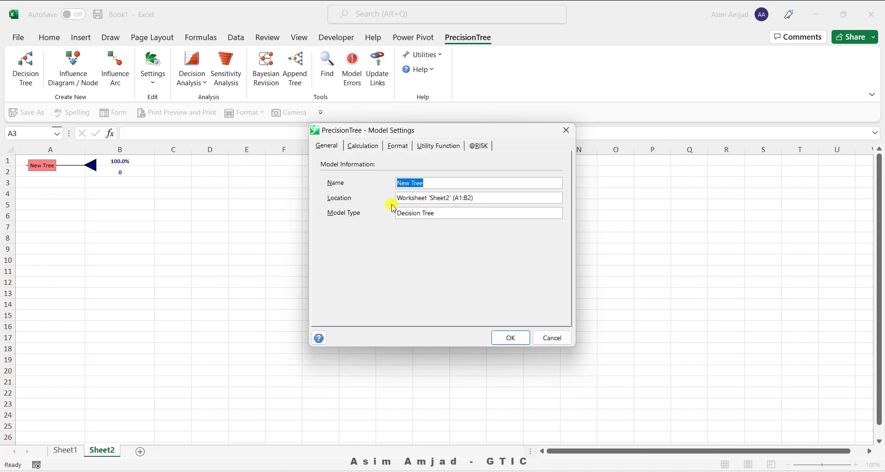
pyautogui.write('r and d devlopment')
pyautogui.click(363, 146)
pyautogui.click(395, 146)
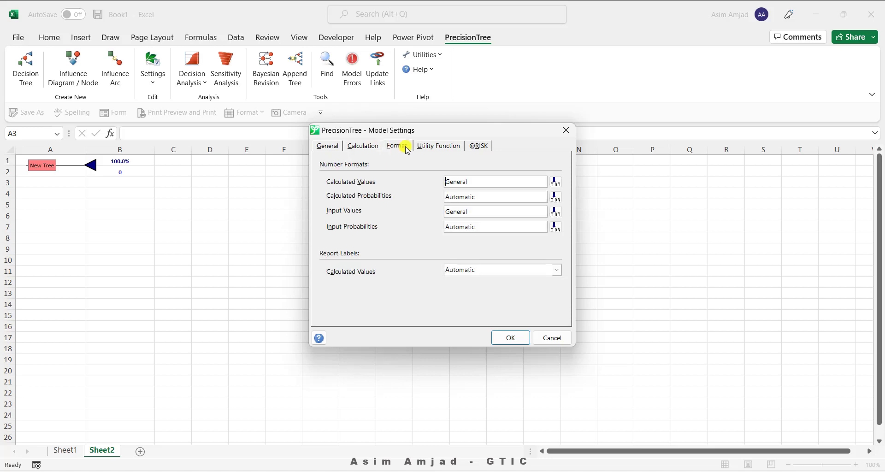
pyautogui.click(447, 147)
pyautogui.click(475, 146)
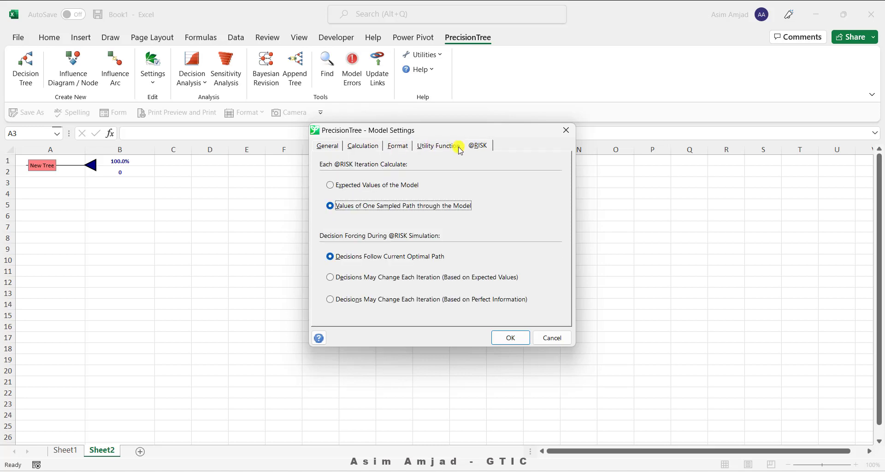
pyautogui.click(341, 146)
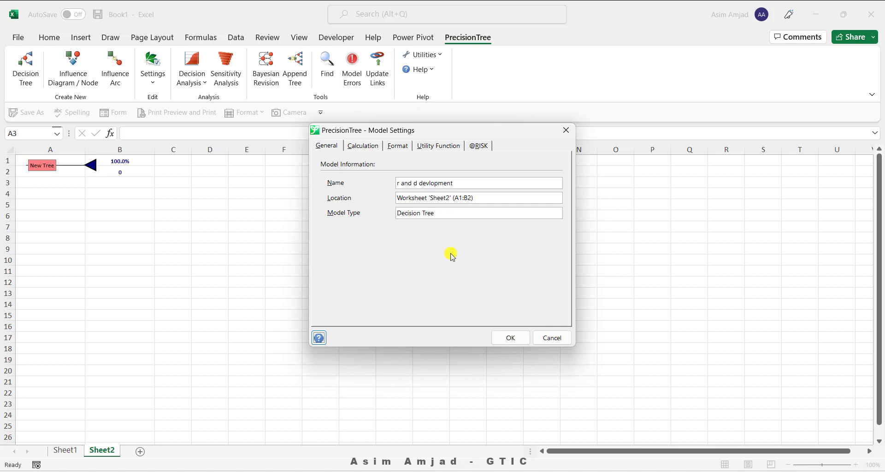
pyautogui.click(510, 338)
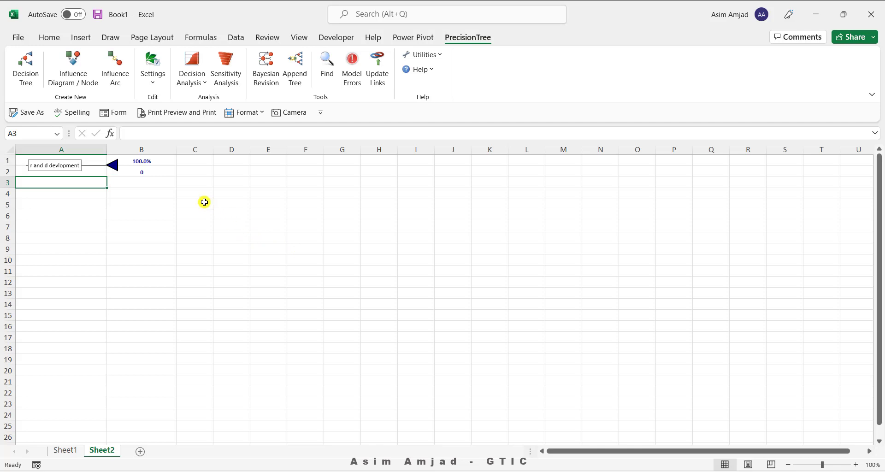
# - Change the end node of the r and d devlopment tree to a decision node
pyautogui.click(116, 170)
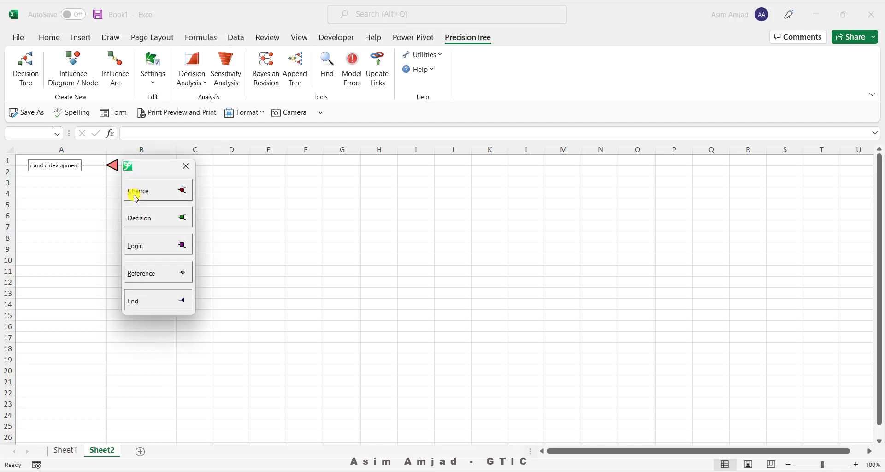
pyautogui.moveTo(155, 171); pyautogui.dragTo(167, 172)
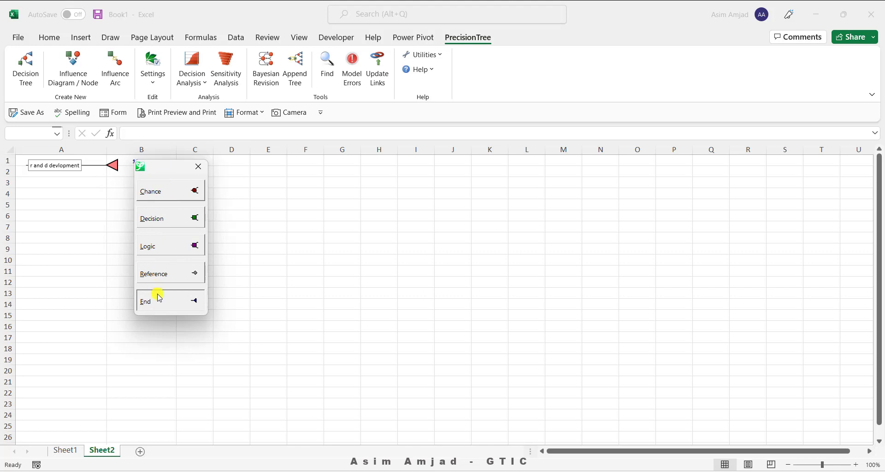
pyautogui.click(161, 222)
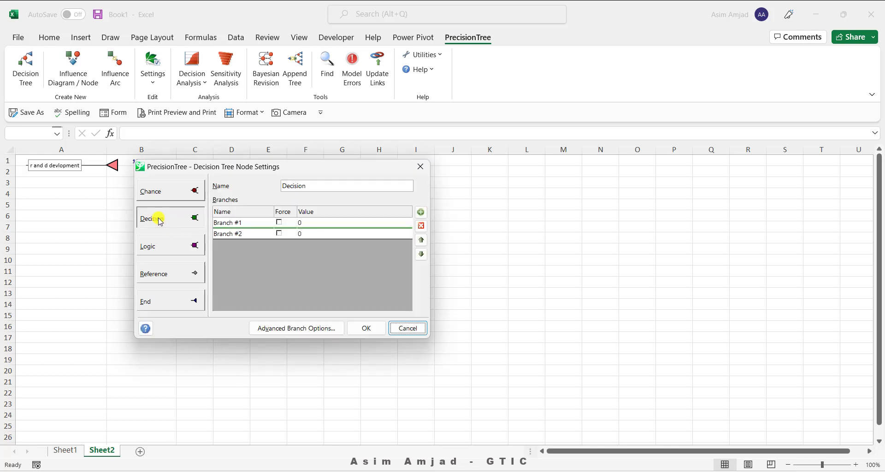
pyautogui.moveTo(235, 168); pyautogui.dragTo(317, 177)
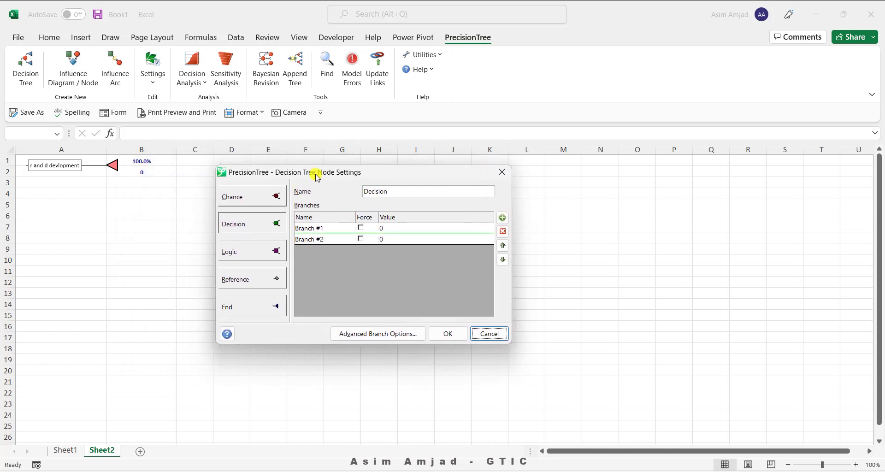
pyautogui.click(328, 229)
pyautogui.click(330, 239)
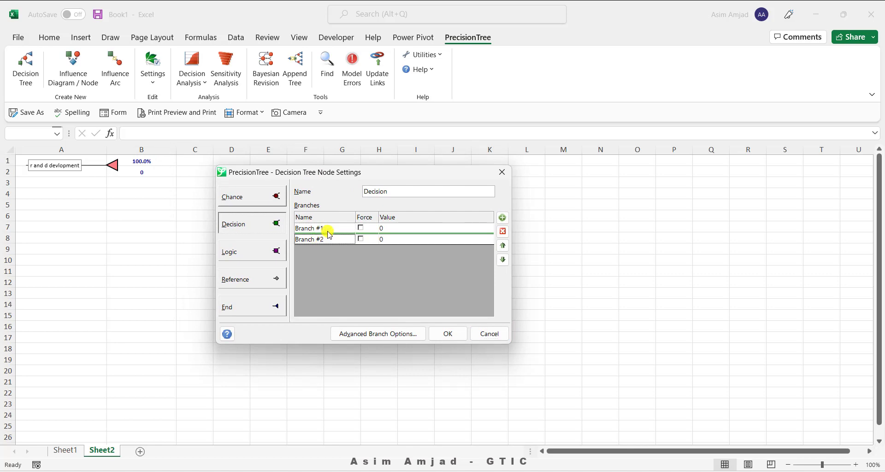
pyautogui.click(503, 219)
pyautogui.click(504, 232)
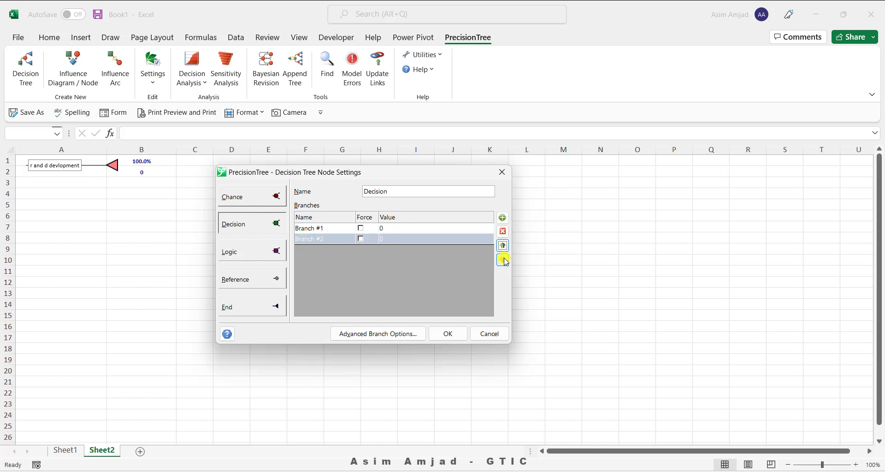
pyautogui.click(502, 246)
# - Name the decision node's two branches "continue development" and "stop development", keep their values at 0, and apply the node settings
pyautogui.click(338, 230)
pyautogui.click(338, 229)
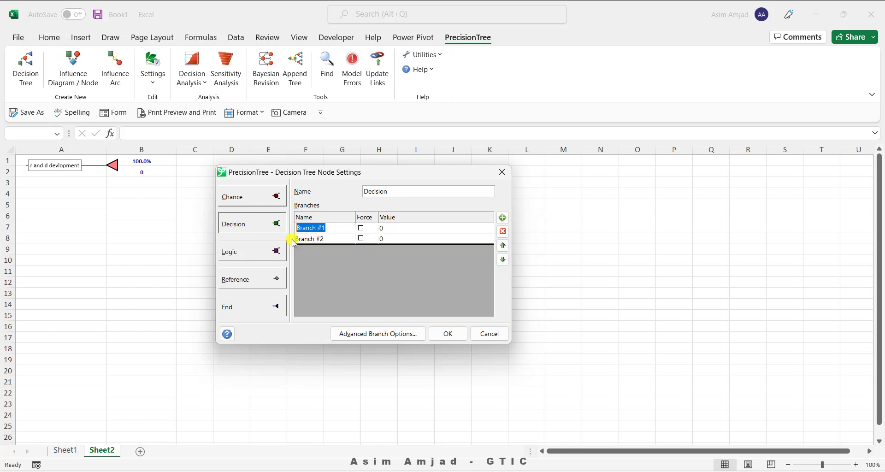
pyautogui.write('cont')
pyautogui.write('inu')
pyautogui.write('e development')
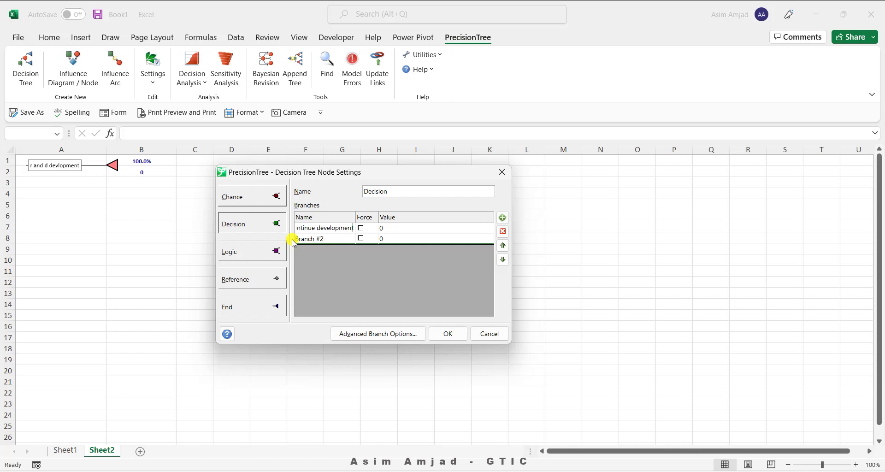
pyautogui.click(329, 239)
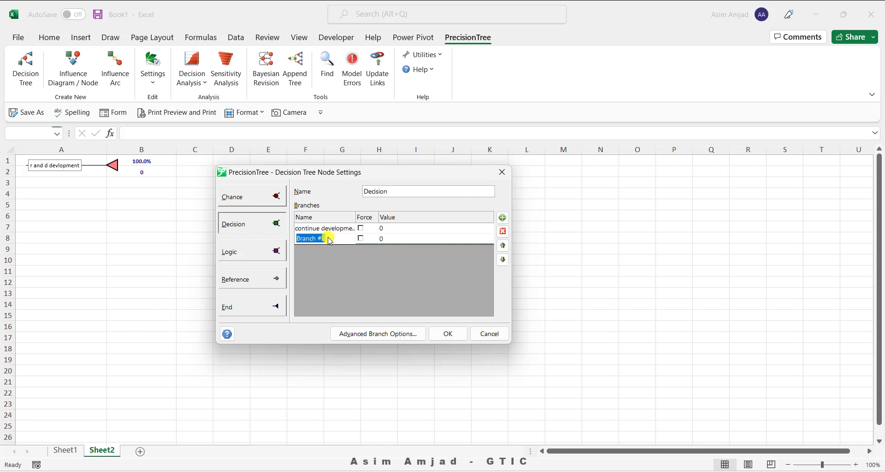
pyautogui.write('stop development')
pyautogui.click(385, 228)
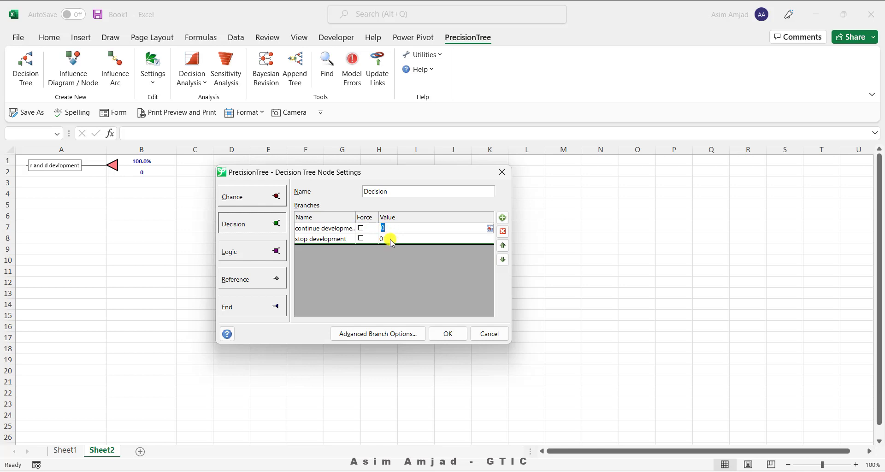
pyautogui.click(391, 241)
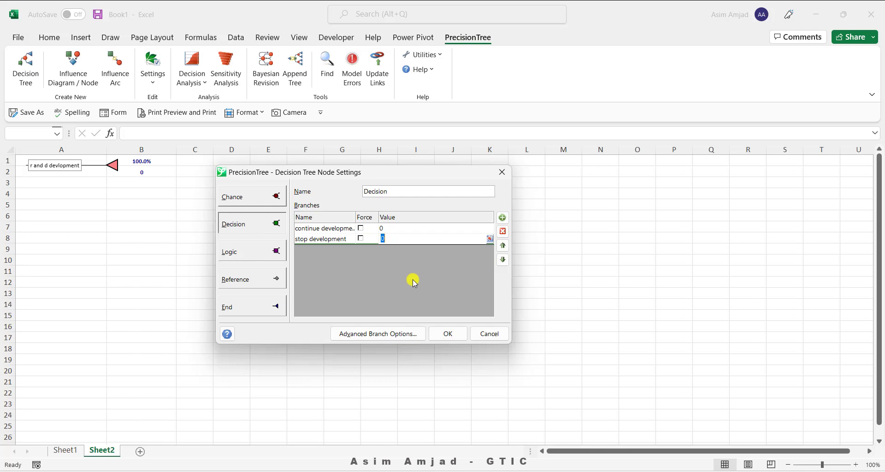
pyautogui.click(445, 337)
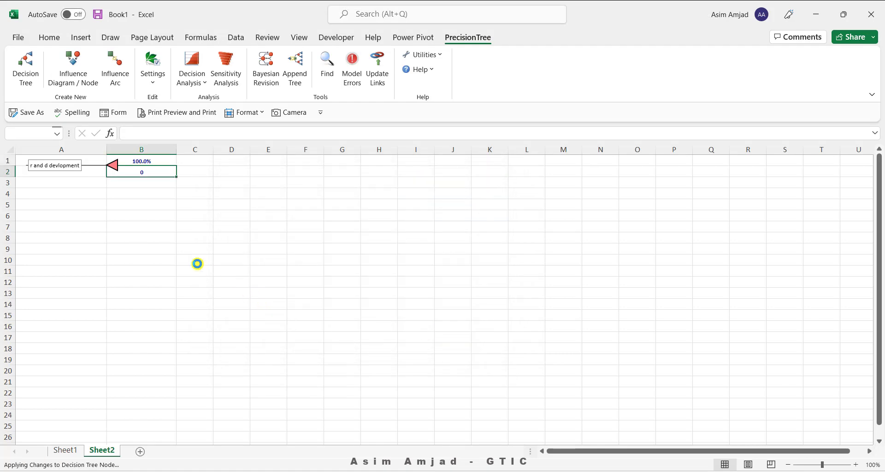
pyautogui.click(158, 248)
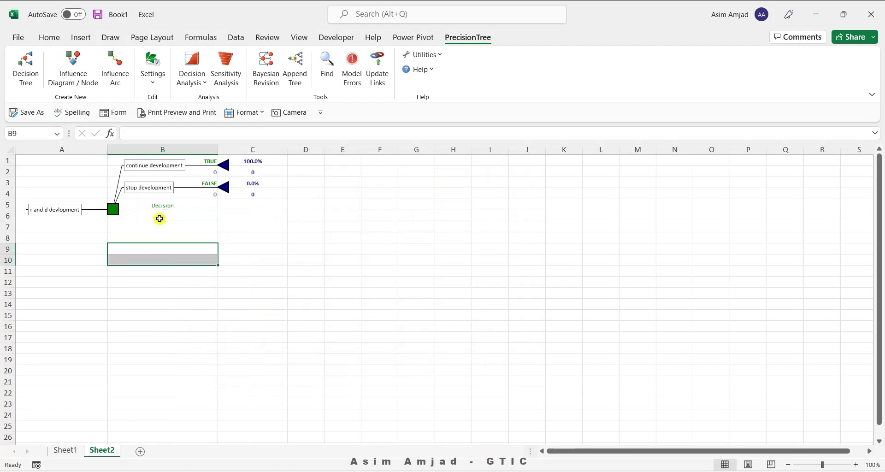
pyautogui.press('Right')
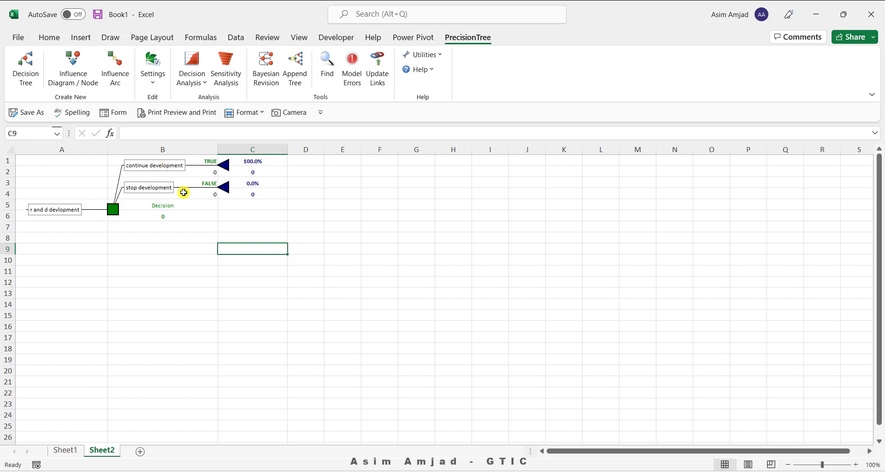
# - Set the value of the continue development branch to -2 in cell B2
pyautogui.click(207, 172)
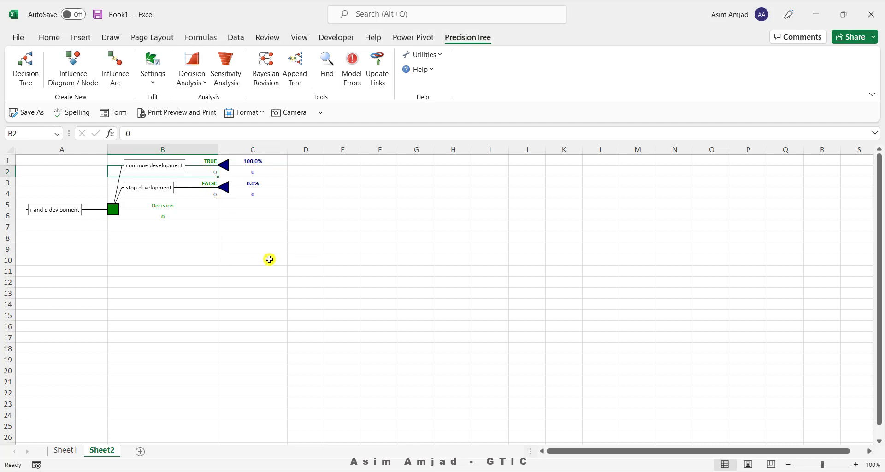
pyautogui.write('-2')
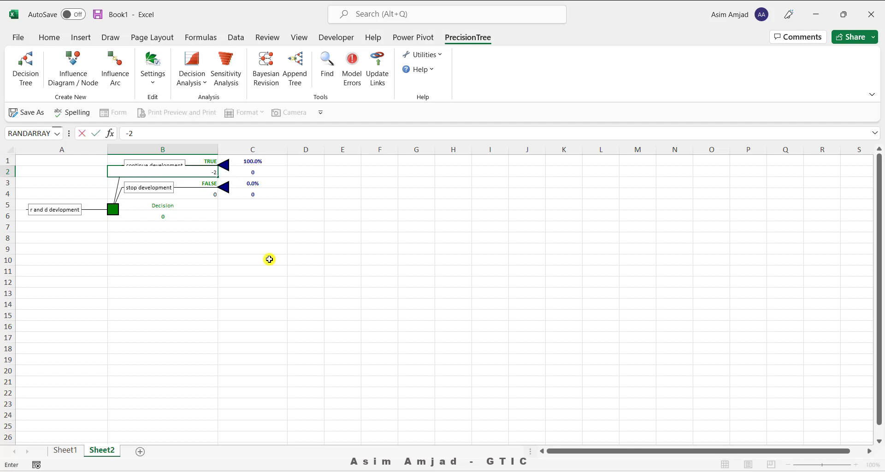
pyautogui.press('Return')
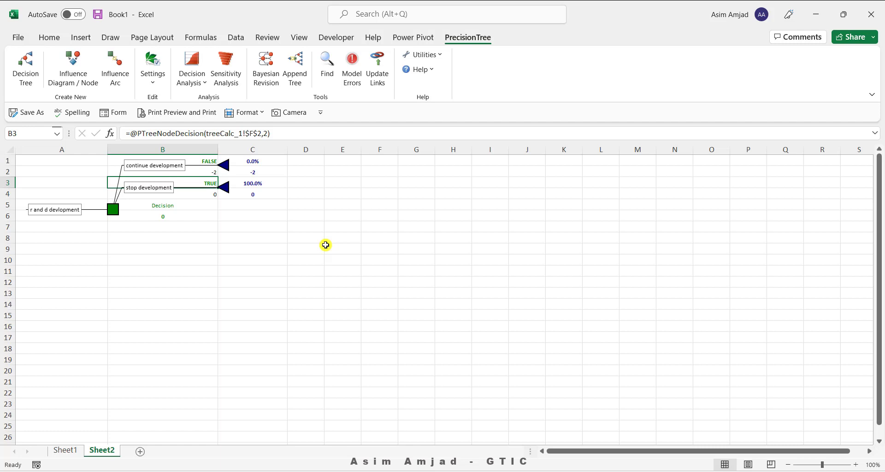
# - Change the continue development end node to a chance node with branches named "patent awarded" and "not awarded"
pyautogui.click(225, 173)
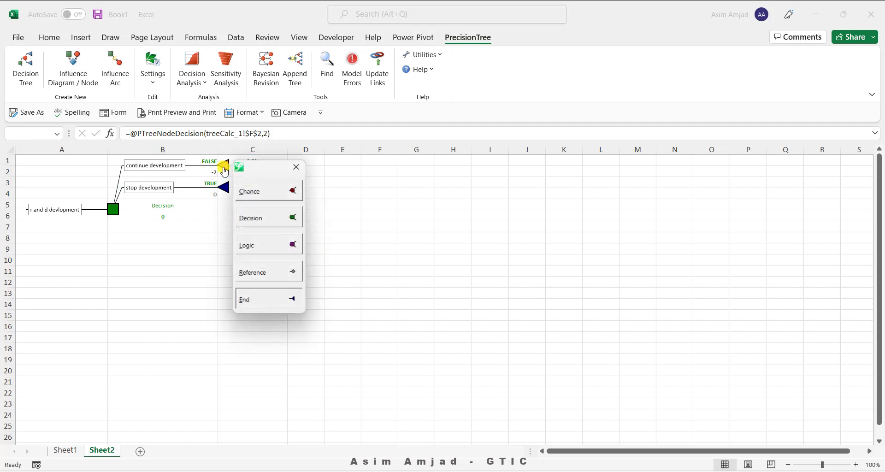
pyautogui.click(272, 192)
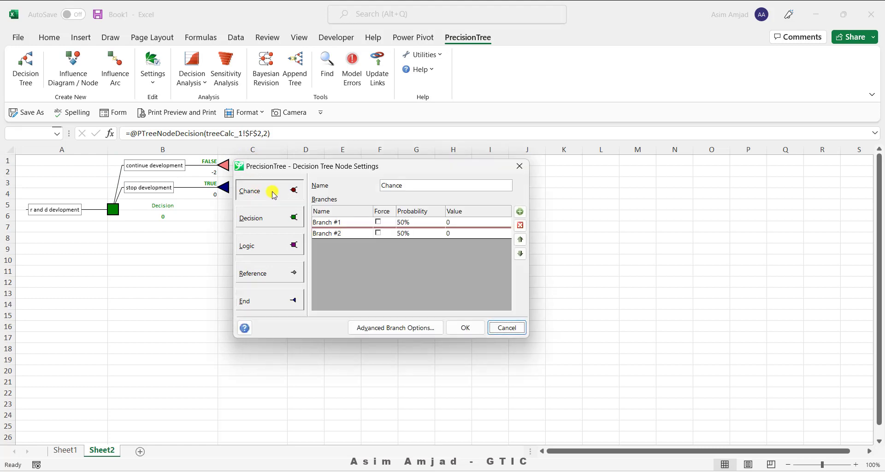
pyautogui.click(337, 223)
pyautogui.click(338, 223)
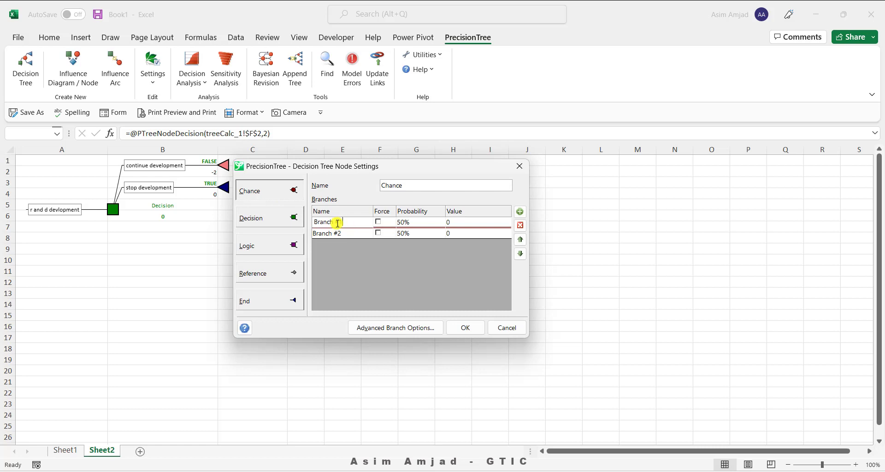
pyautogui.doubleClick(338, 223)
pyautogui.write('patent awarded')
pyautogui.doubleClick(328, 233)
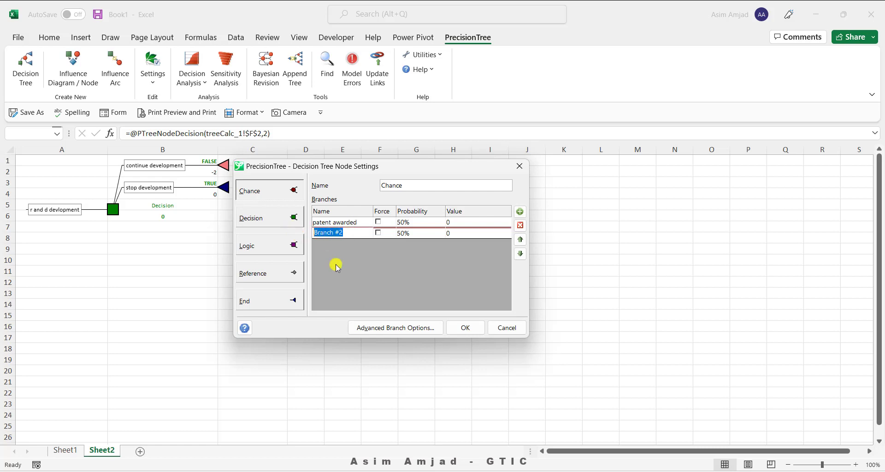
pyautogui.write('not awarded')
pyautogui.click(416, 234)
pyautogui.click(415, 225)
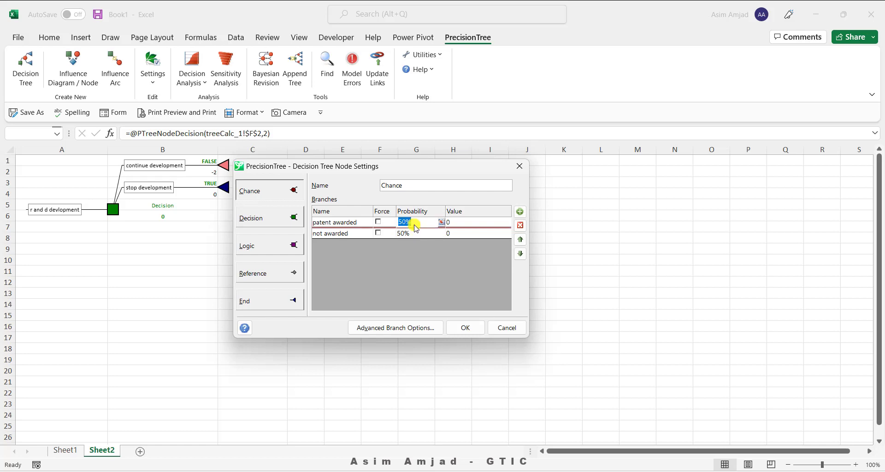
pyautogui.click(467, 327)
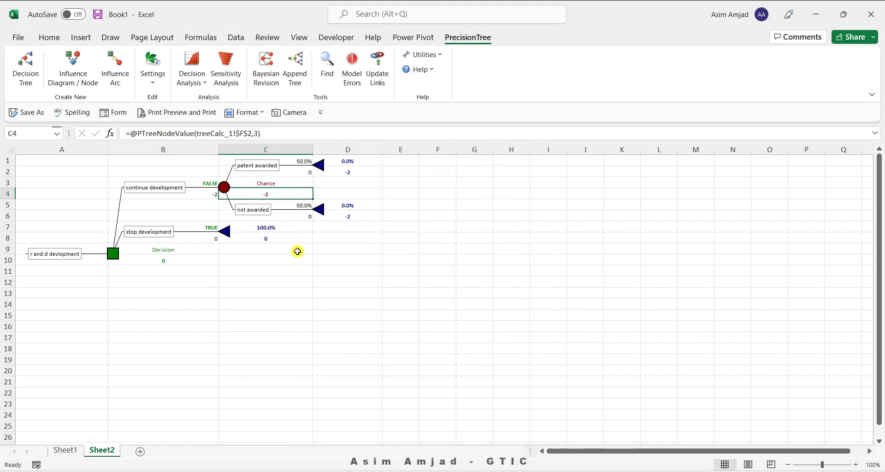
pyautogui.click(368, 291)
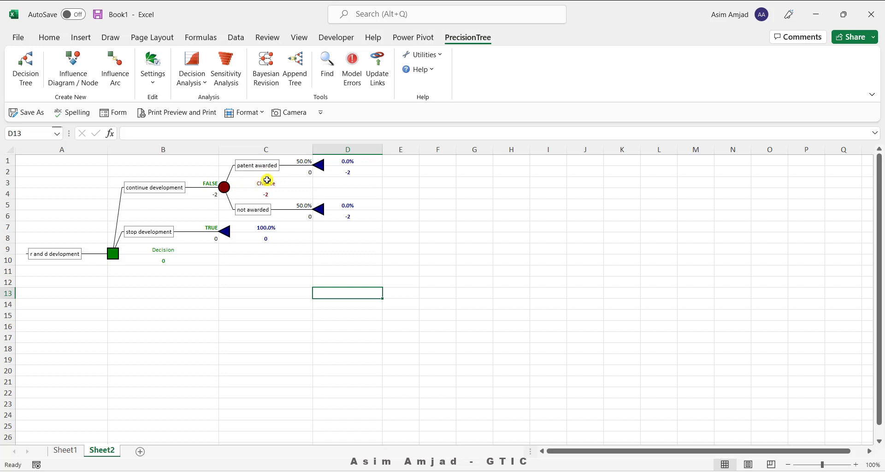
# - Set the probability of the patent awarded branch to 70% in cell C1
pyautogui.click(301, 169)
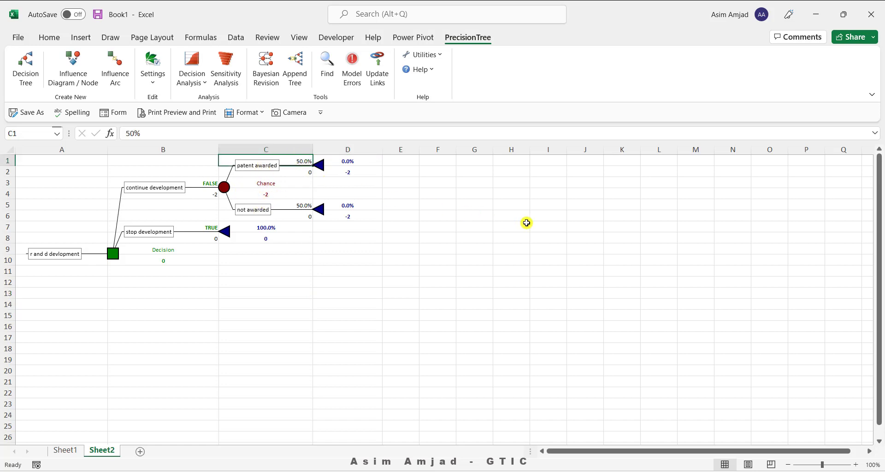
pyautogui.write('70')
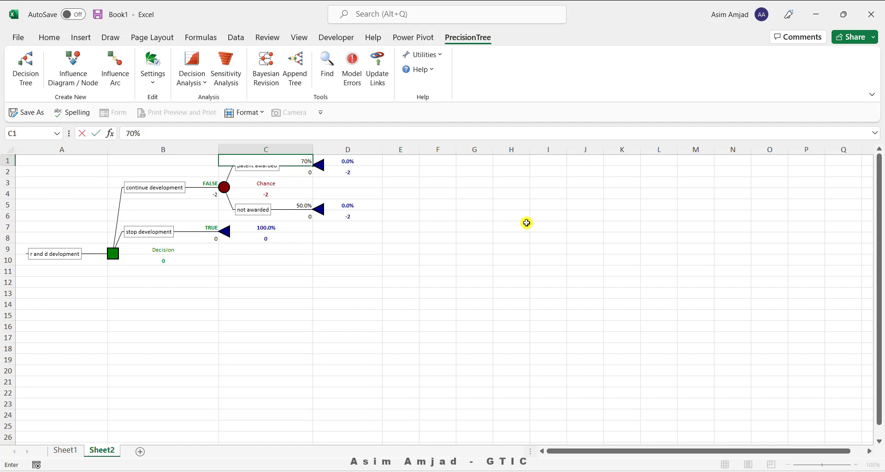
pyautogui.press('Return')
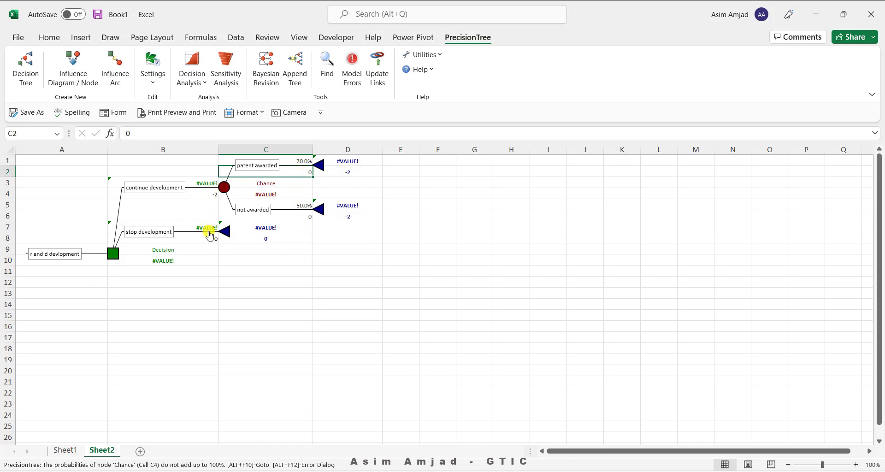
# - Set the probability of the not awarded branch in cell C5 to the formula =1-C1
pyautogui.click(286, 205)
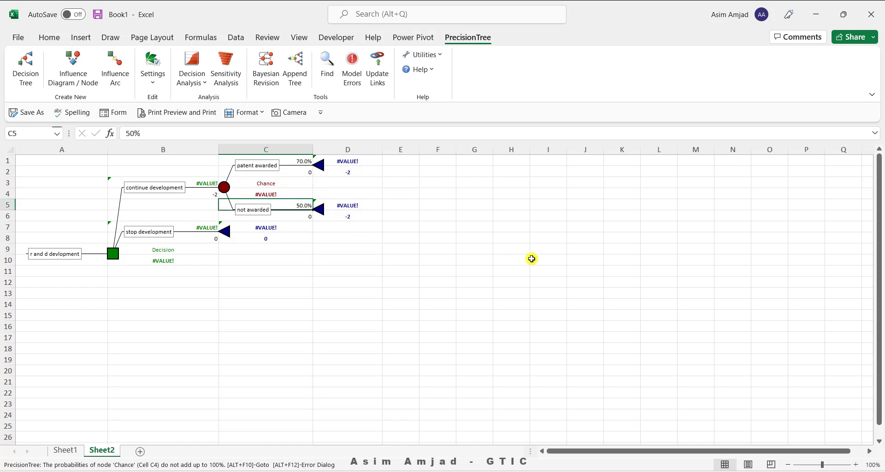
pyautogui.write('=')
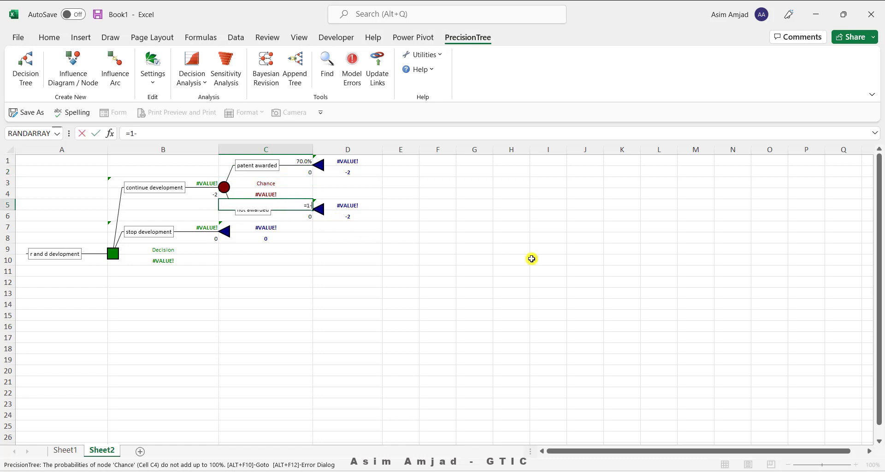
pyautogui.write('1-')
pyautogui.click(296, 160)
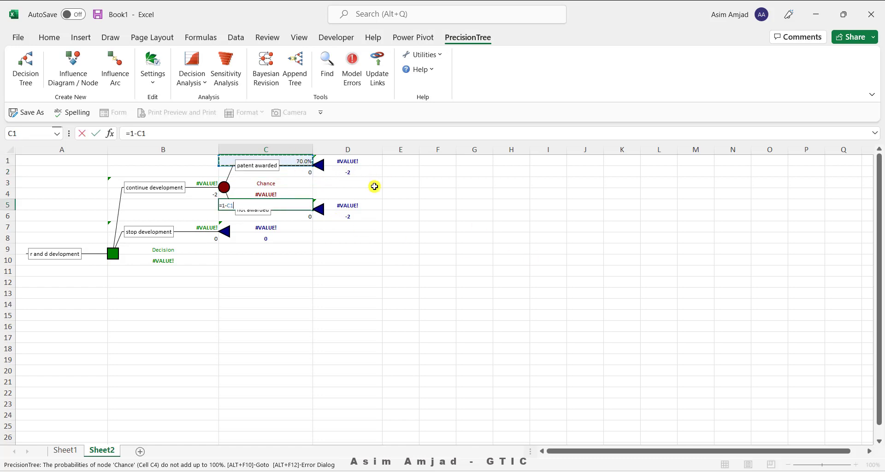
pyautogui.press('Return')
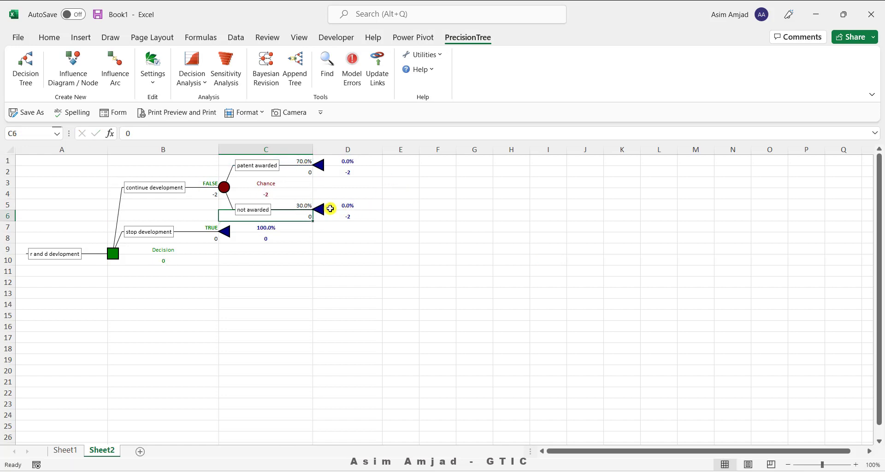
# - Review the branch probabilities and values in the chance node's settings, leaving branch names and entries as they are
pyautogui.click(275, 173)
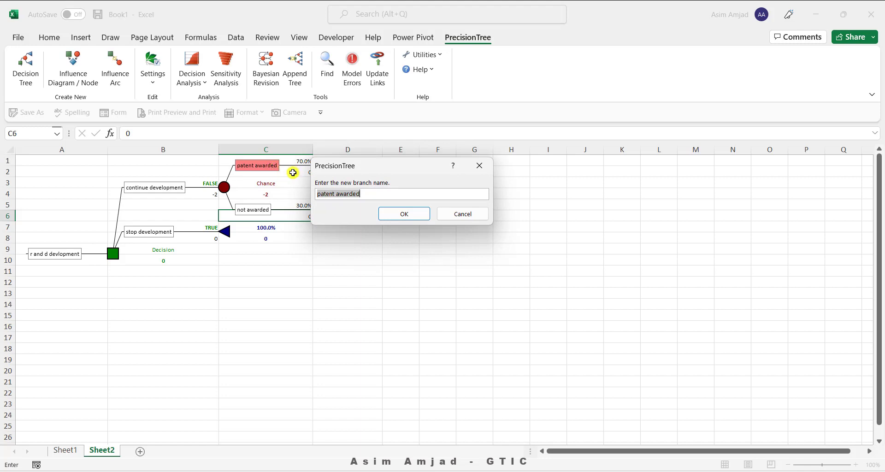
pyautogui.click(463, 214)
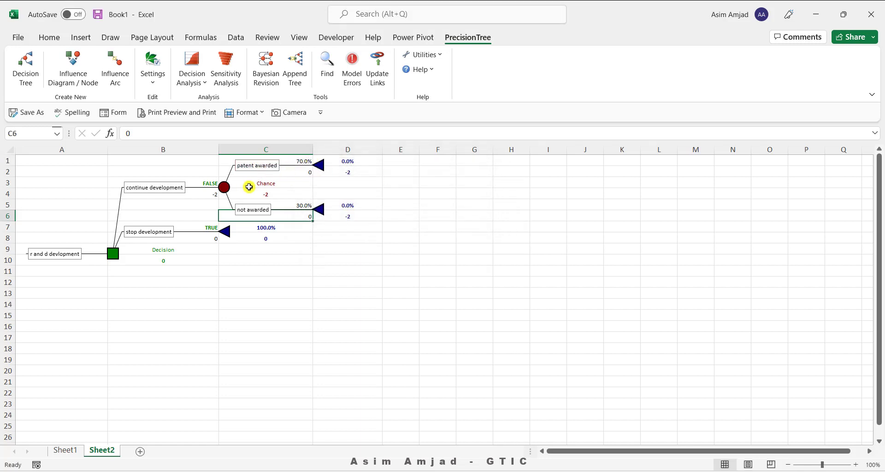
pyautogui.click(225, 192)
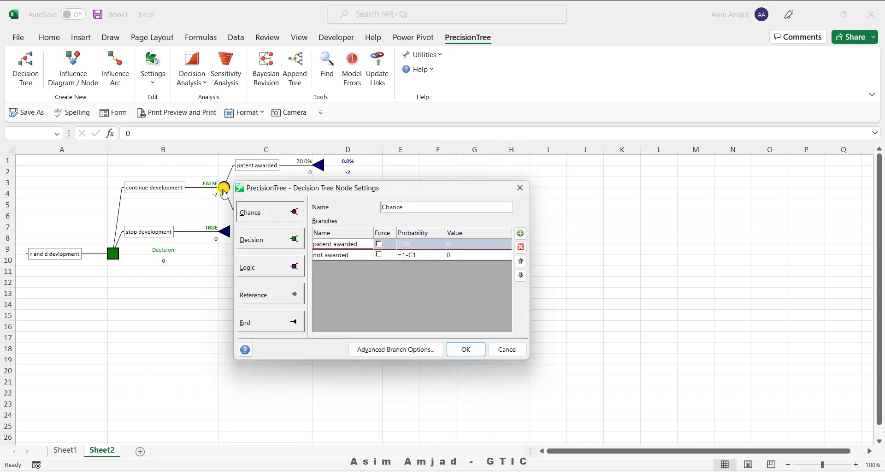
pyautogui.click(416, 253)
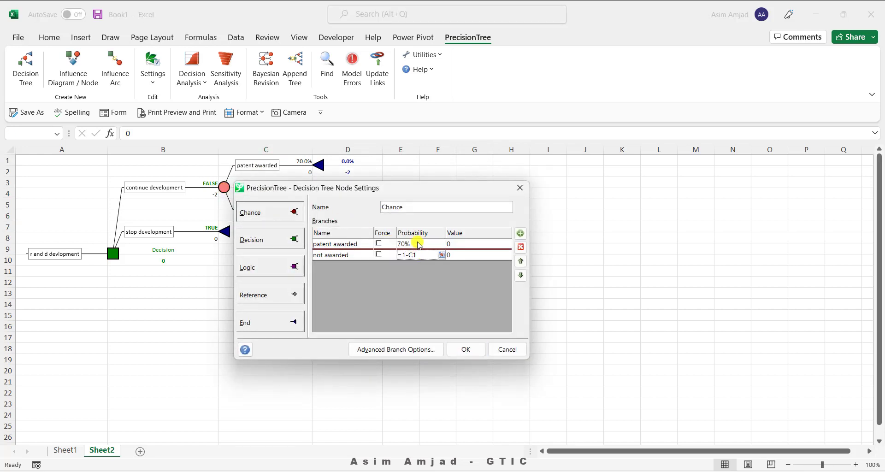
pyautogui.click(459, 256)
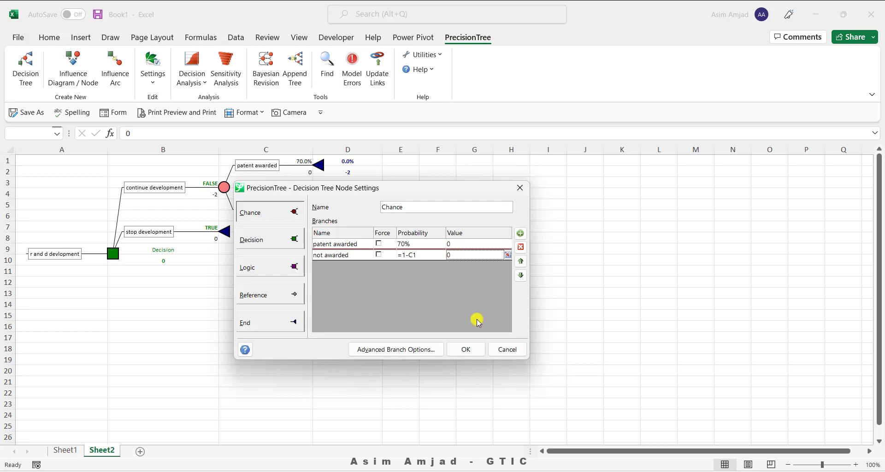
pyautogui.click(466, 349)
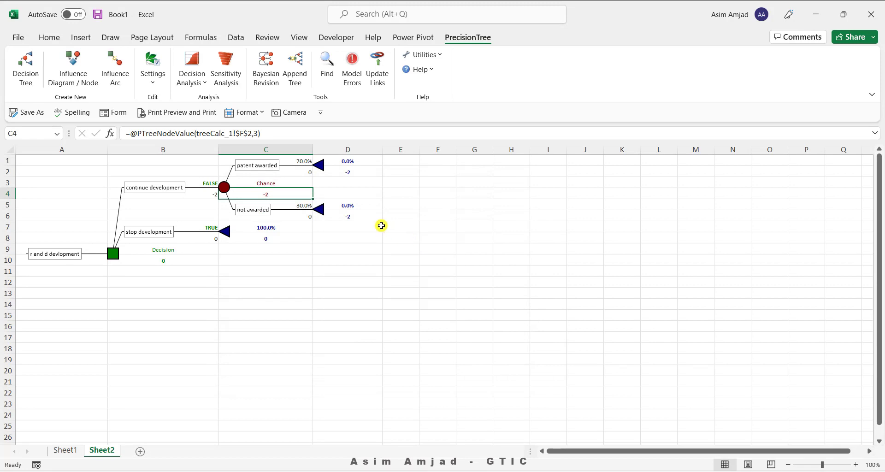
# - Change the patent awarded end node to a decision node and name its first branch "license tech" with value 25
pyautogui.click(318, 166)
pyautogui.click(355, 219)
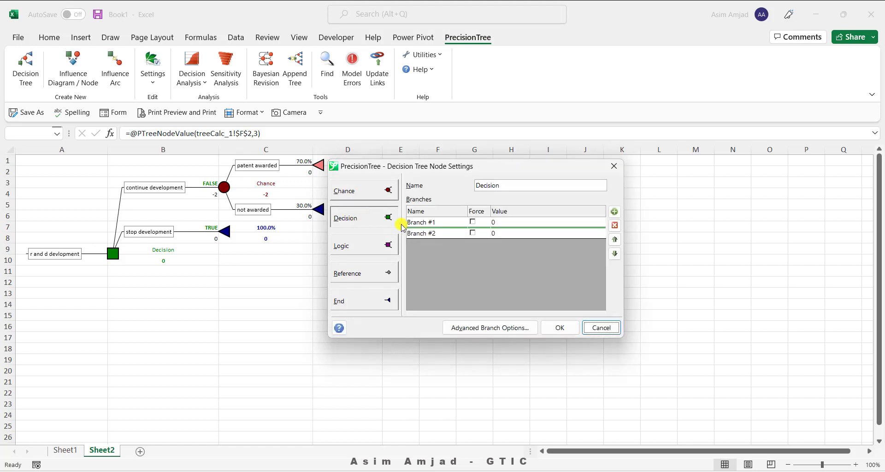
pyautogui.click(430, 222)
pyautogui.click(442, 223)
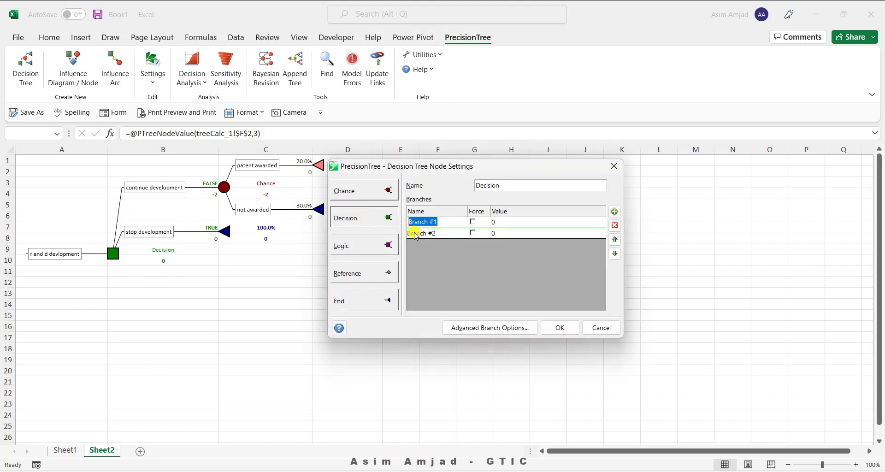
pyautogui.press('BackSpace')
pyautogui.write('license tech')
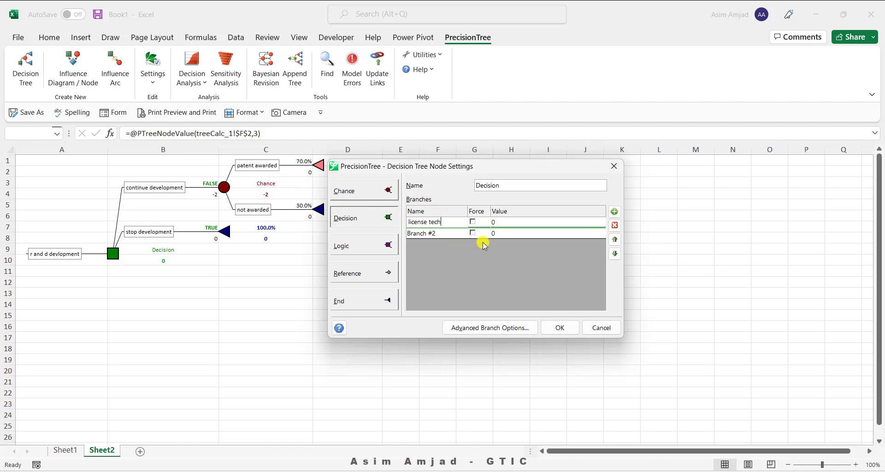
pyautogui.click(498, 221)
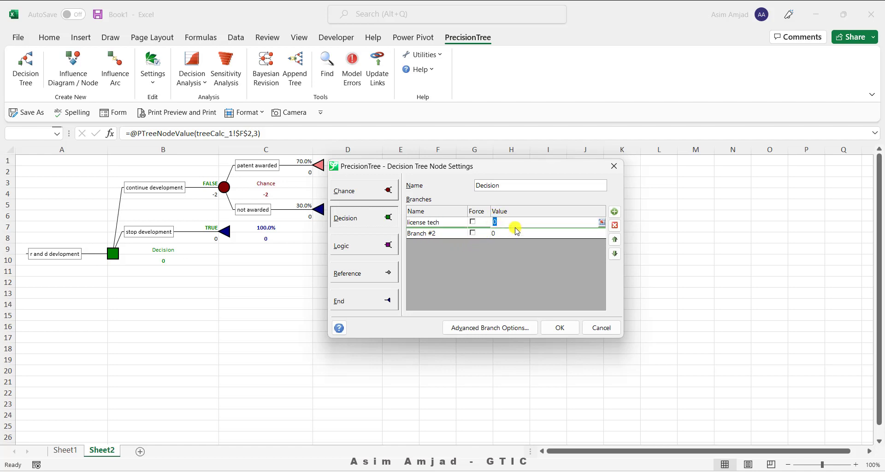
pyautogui.write('25')
# - Name the decision node's second branch "develop & mrk" with value -10 and apply the node settings
pyautogui.click(450, 233)
pyautogui.moveTo(444, 234); pyautogui.dragTo(408, 234)
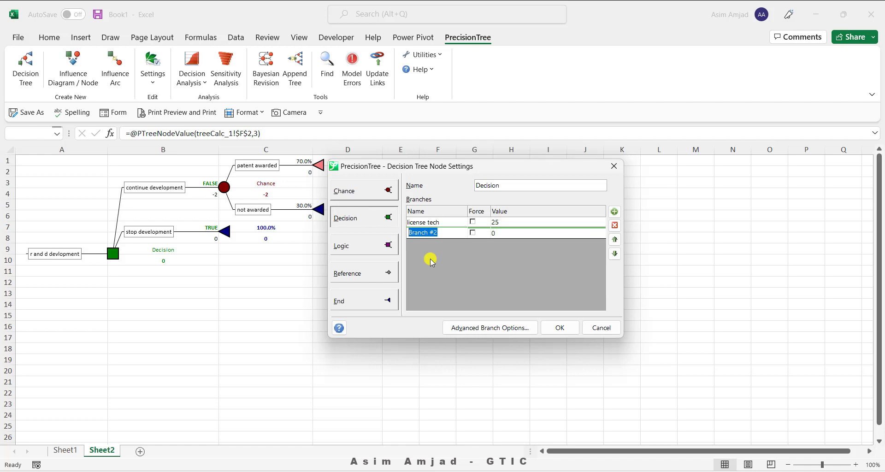
pyautogui.write('de')
pyautogui.write('velop & mrk')
pyautogui.click(504, 233)
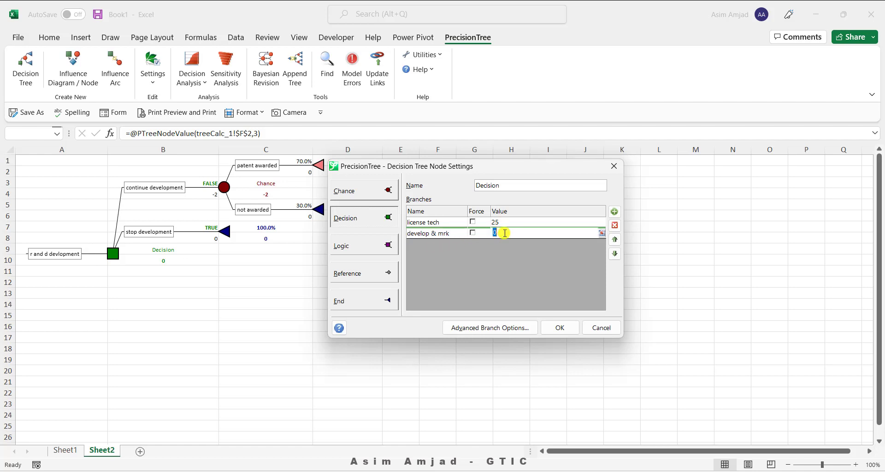
pyautogui.write('-10')
pyautogui.click(556, 331)
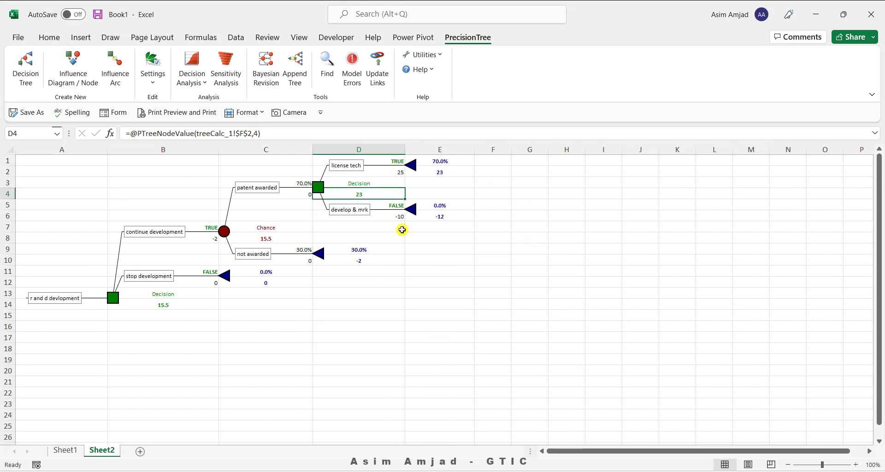
pyautogui.click(573, 248)
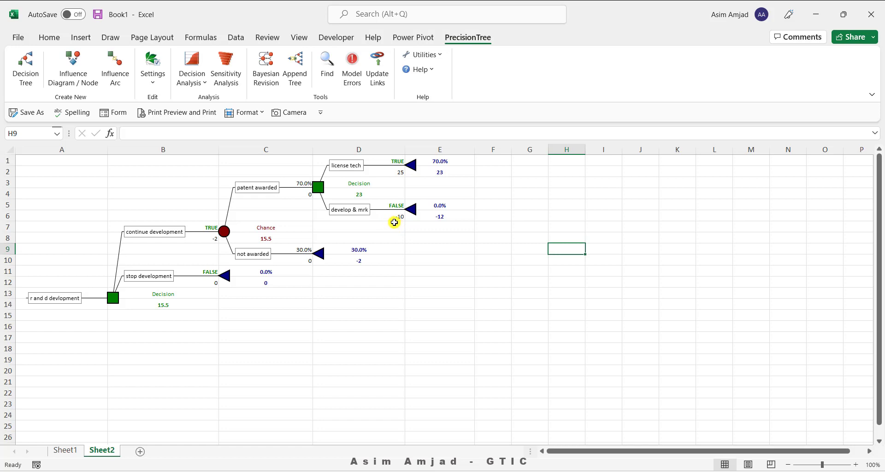
pyautogui.click(449, 174)
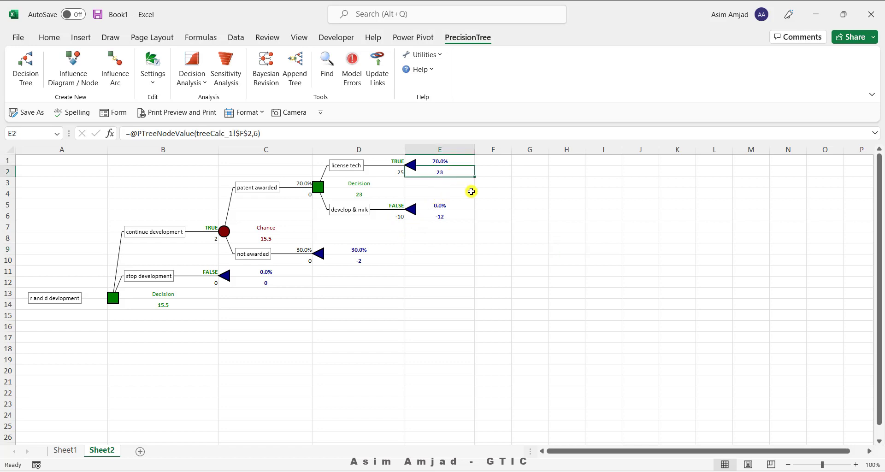
pyautogui.click(506, 206)
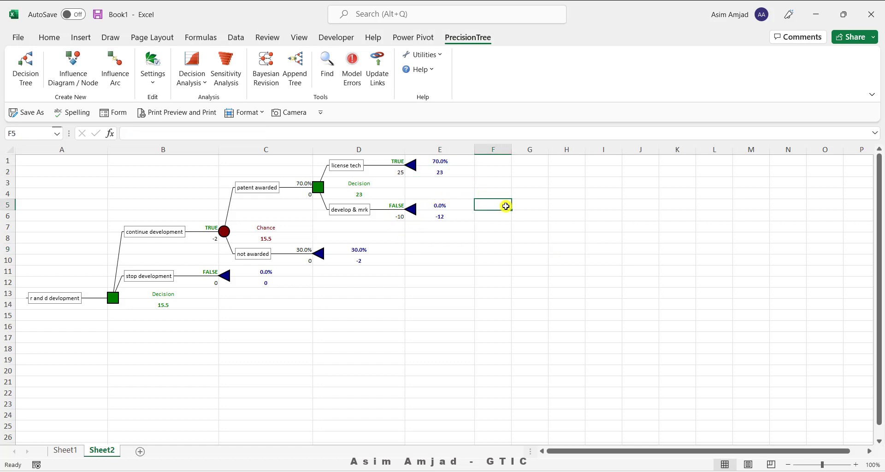
pyautogui.click(462, 173)
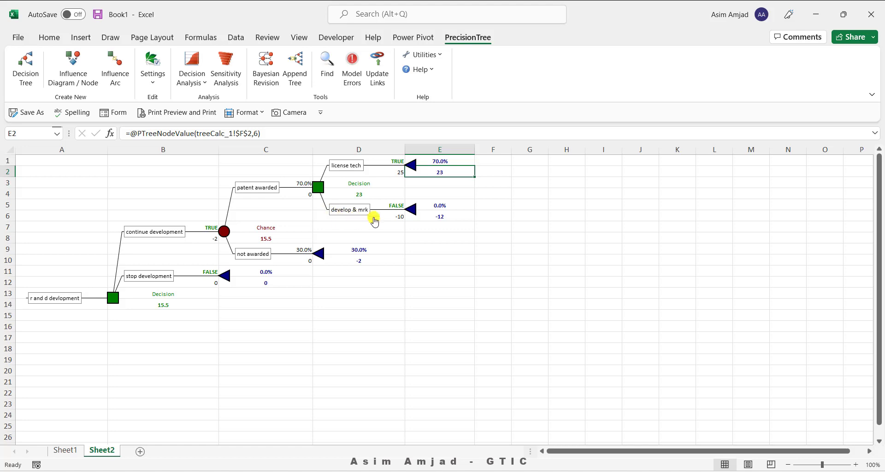
# - Change the develop & mrk end node to a chance node and add a third branch to it
pyautogui.click(413, 213)
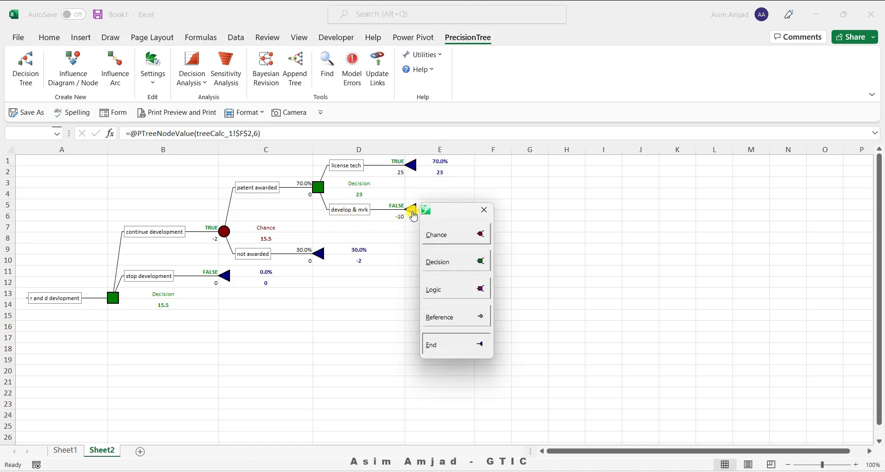
pyautogui.click(456, 236)
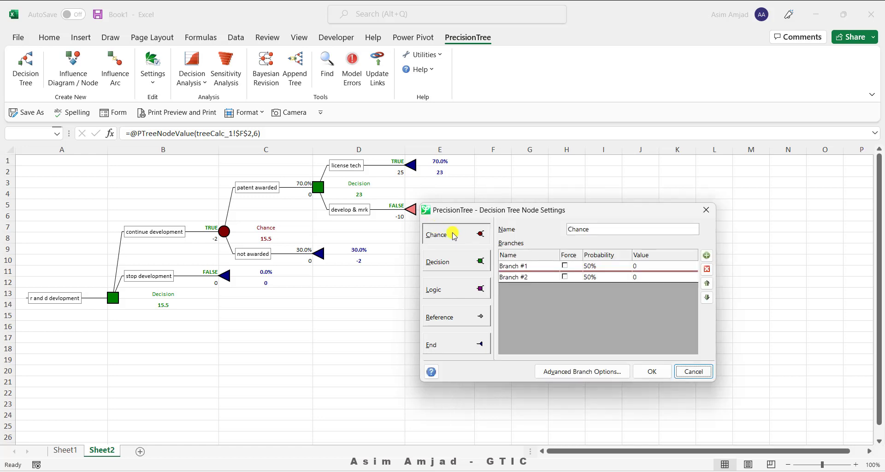
pyautogui.click(708, 257)
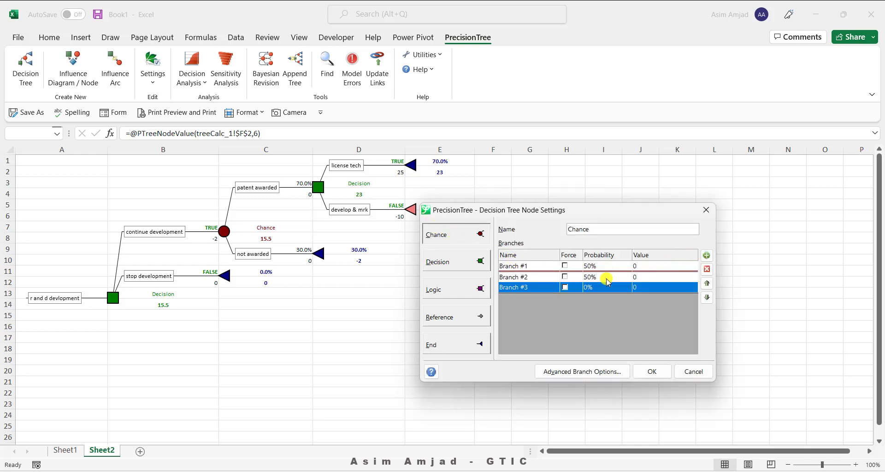
# - Name the three branches of the new chance node H, M and L
pyautogui.click(538, 267)
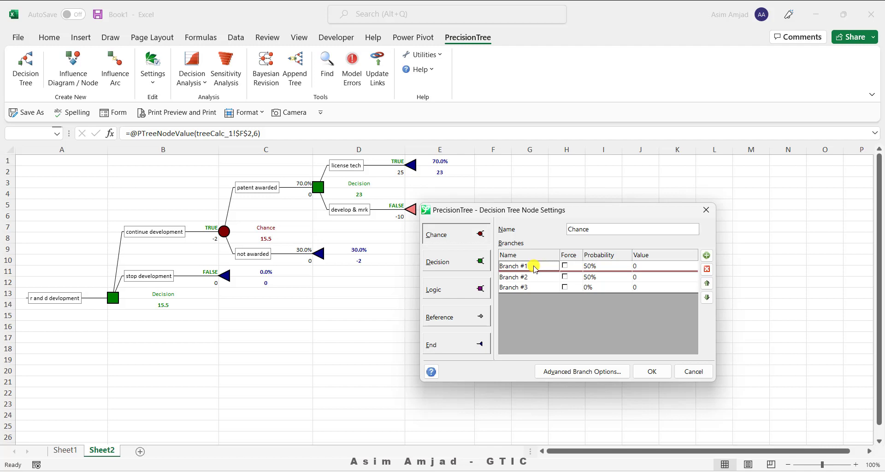
pyautogui.click(537, 267)
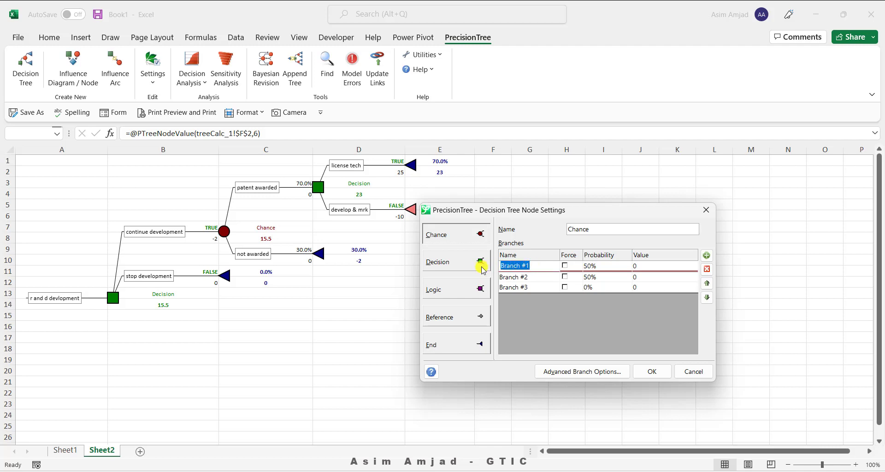
pyautogui.write('H')
pyautogui.click(535, 278)
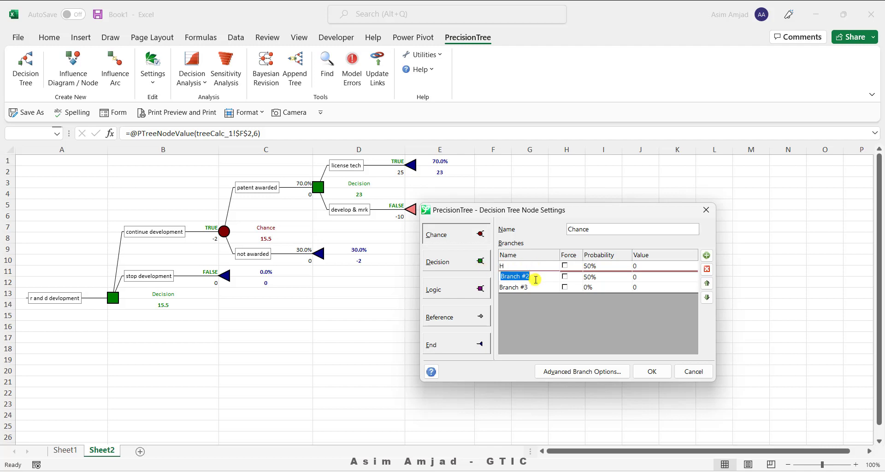
pyautogui.write('M')
pyautogui.click(534, 290)
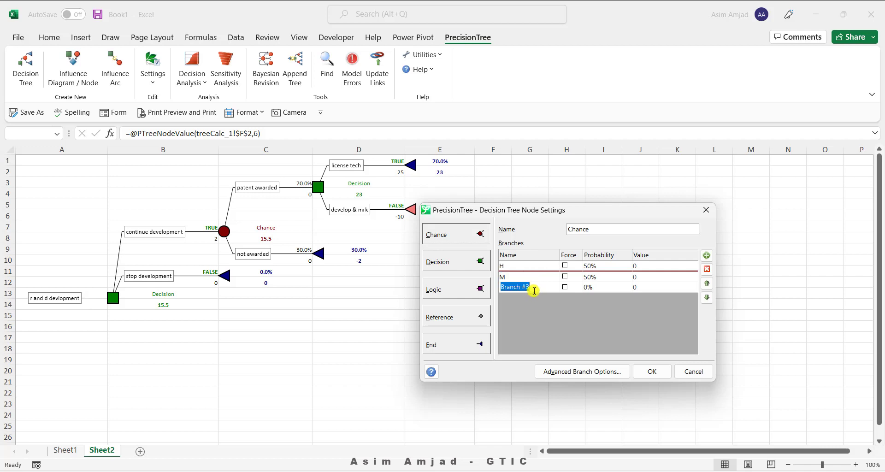
pyautogui.write('L')
# - Give branch H a probability of 25 and value 55, and branch M a probability of 55 and value 33
pyautogui.click(616, 270)
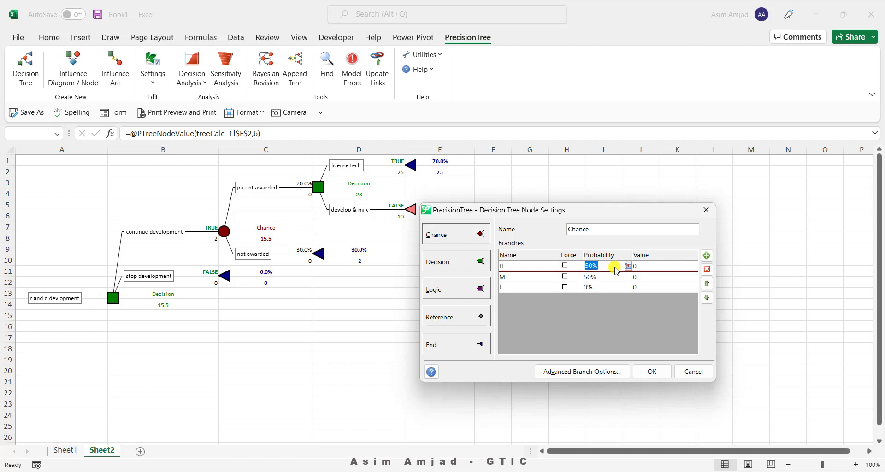
pyautogui.write('25')
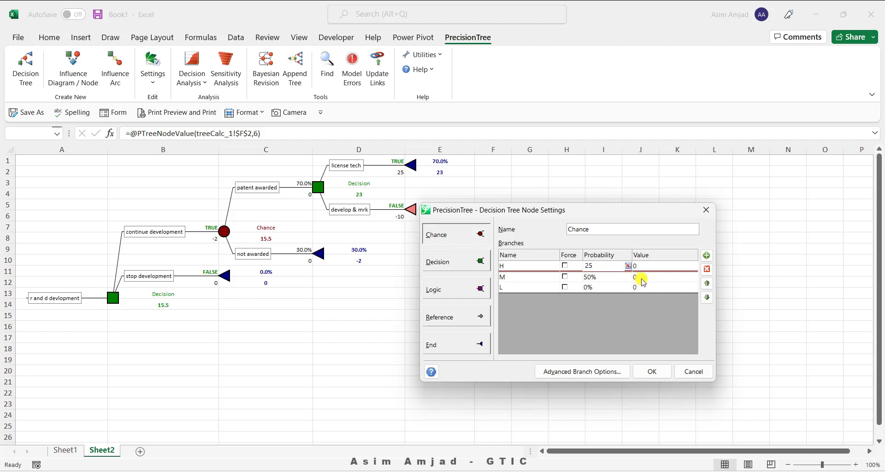
pyautogui.click(666, 269)
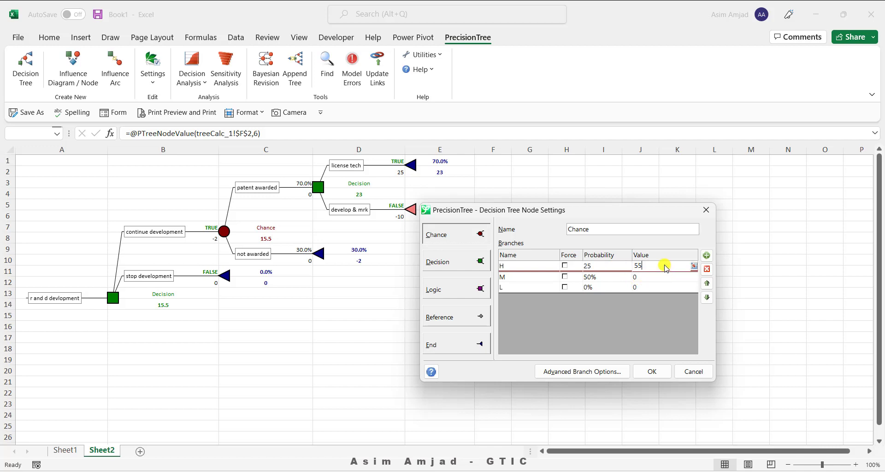
pyautogui.write('55')
pyautogui.click(613, 277)
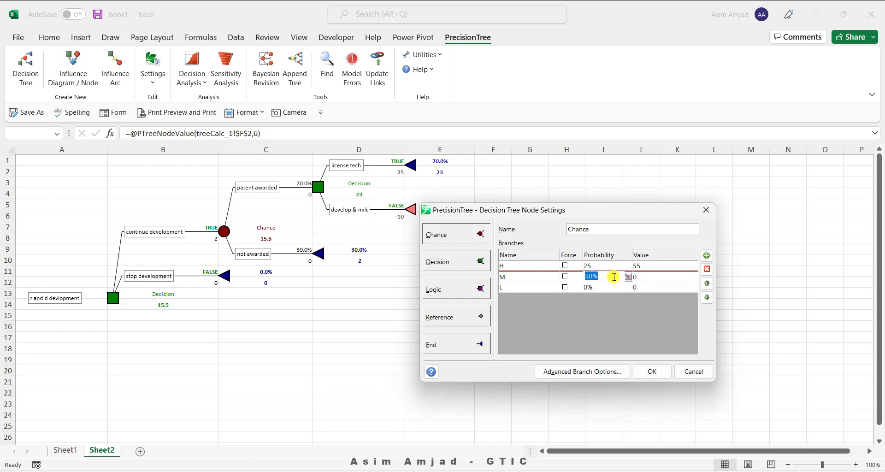
pyautogui.write('55')
pyautogui.click(647, 277)
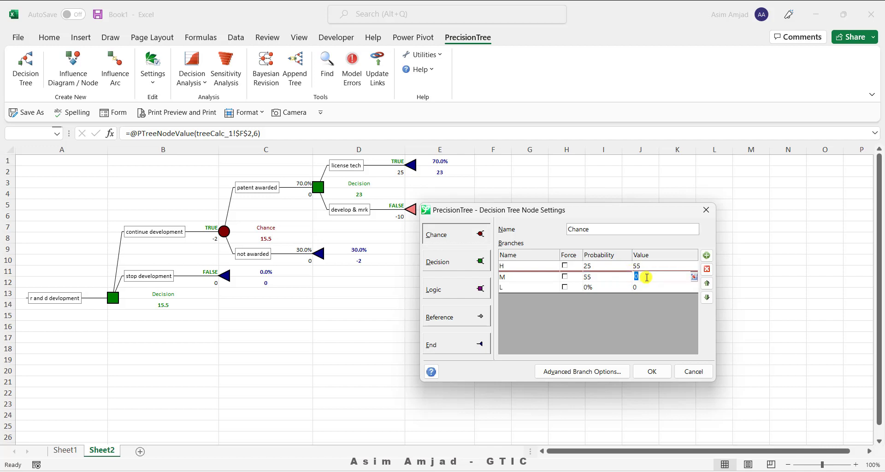
pyautogui.write('33')
# - Set the value of branch L to 15
pyautogui.click(612, 288)
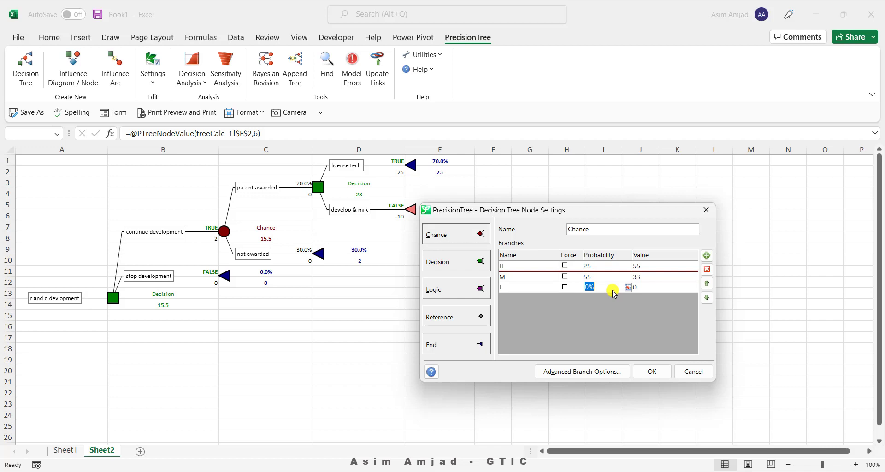
pyautogui.click(643, 288)
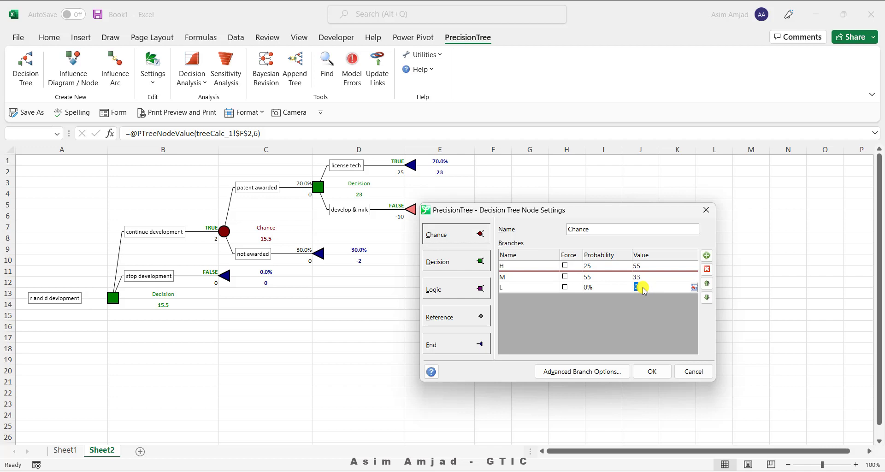
pyautogui.write('15')
pyautogui.click(616, 289)
pyautogui.click(628, 288)
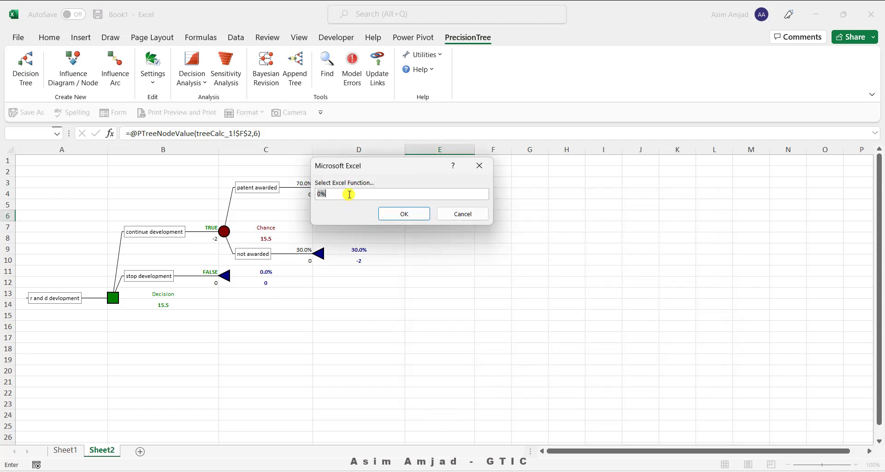
pyautogui.click(448, 213)
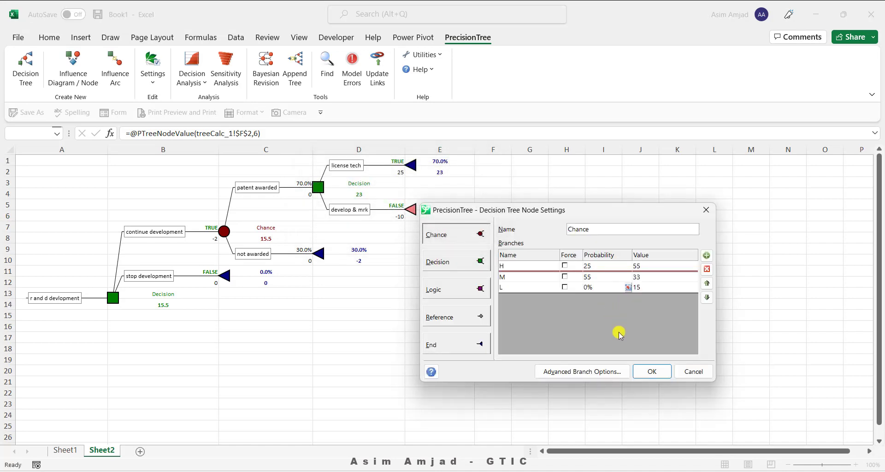
pyautogui.click(651, 371)
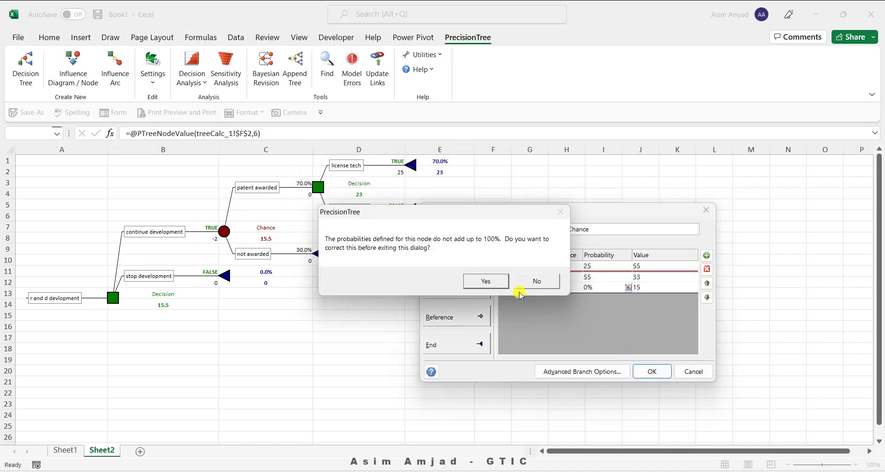
pyautogui.click(504, 283)
# - Try to apply the chance node settings with a probability of 15 for branch L
pyautogui.click(599, 288)
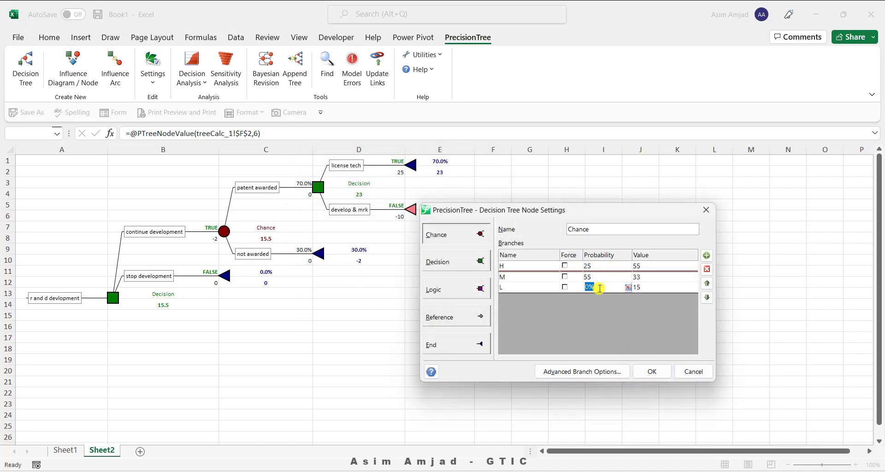
pyautogui.write('15')
pyautogui.click(663, 370)
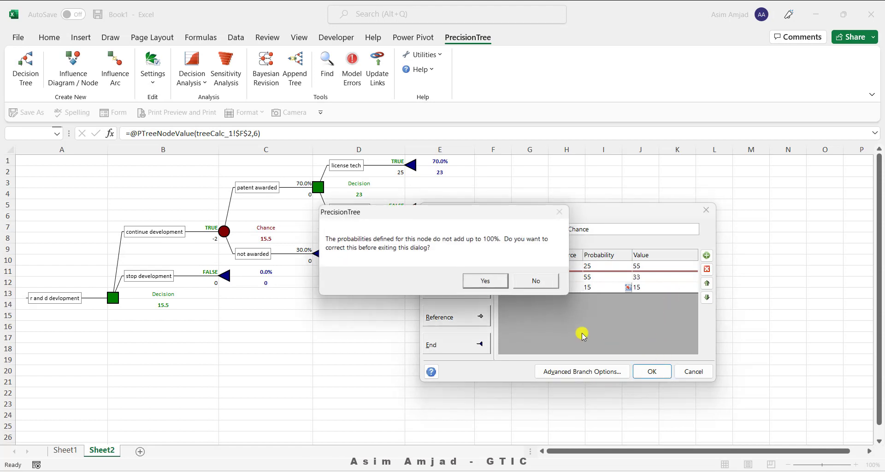
pyautogui.click(483, 282)
# - Set the probability of branch L to 20 and apply the chance node settings
pyautogui.click(598, 288)
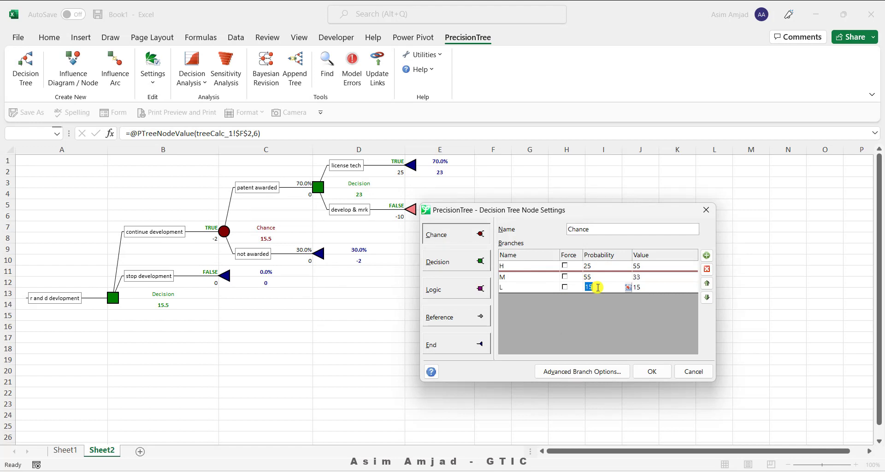
pyautogui.write('20')
pyautogui.click(651, 371)
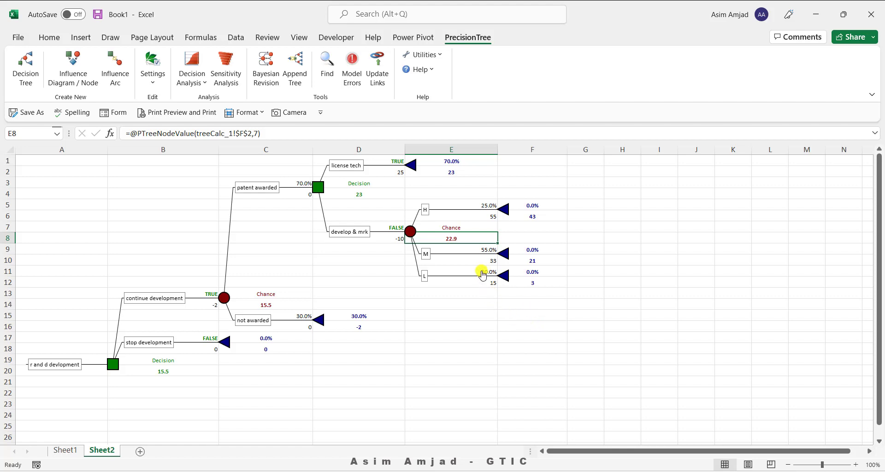
# - Replace the probability of branch L in cell E11 with the formula =1-(E5+E9)
pyautogui.click(482, 275)
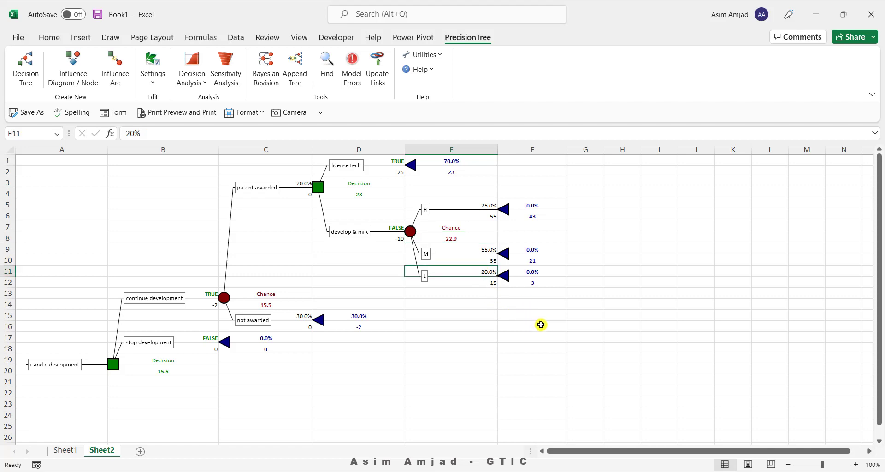
pyautogui.write('=')
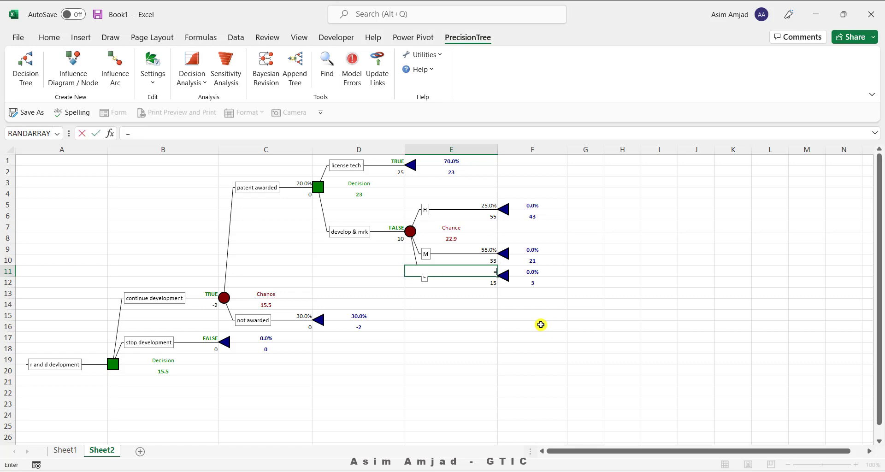
pyautogui.write('1-(')
pyautogui.click(485, 203)
pyautogui.write('+')
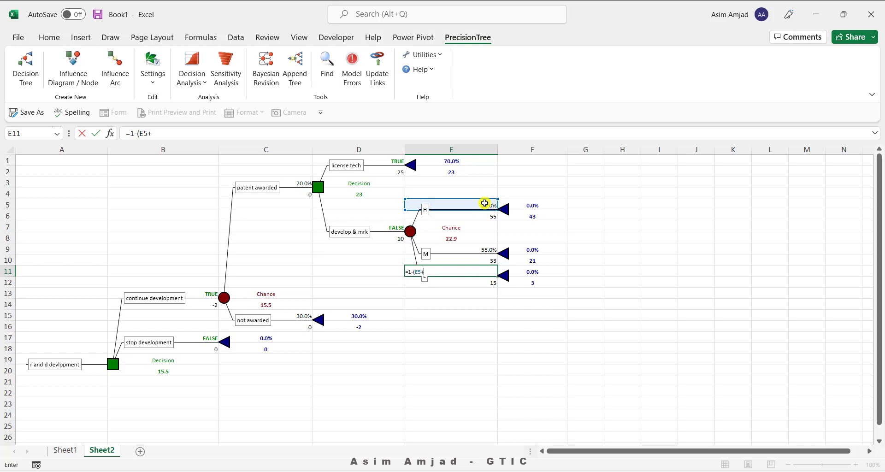
pyautogui.click(491, 247)
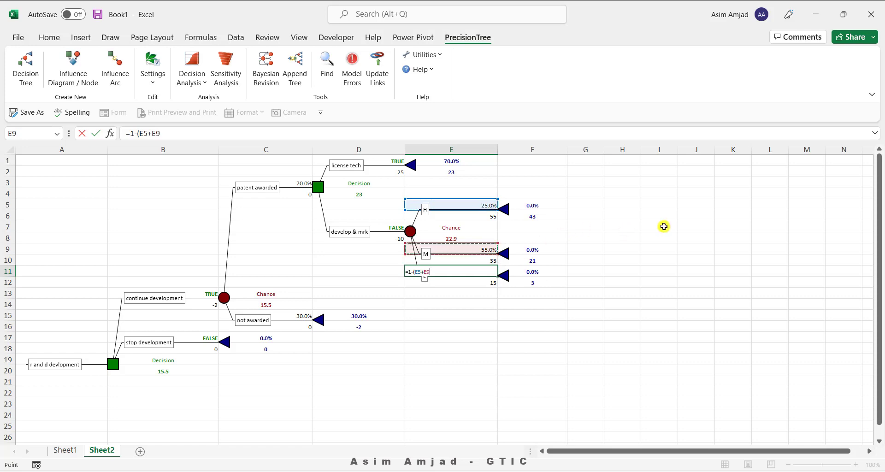
pyautogui.press('Return')
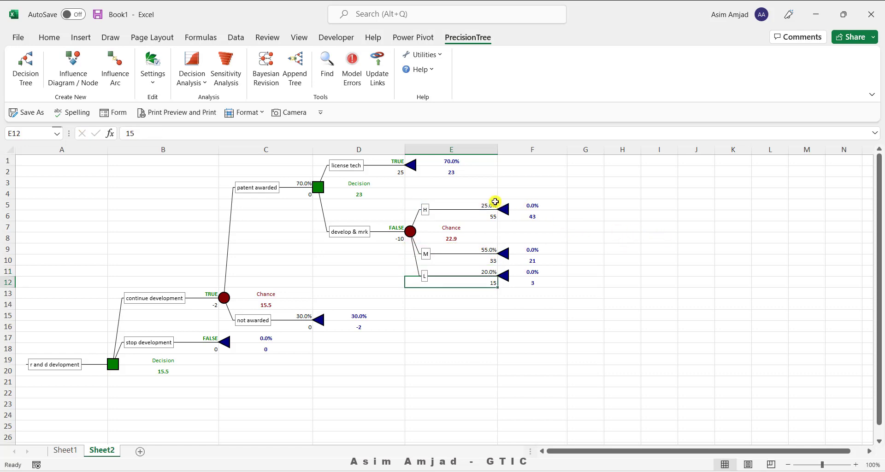
pyautogui.click(495, 202)
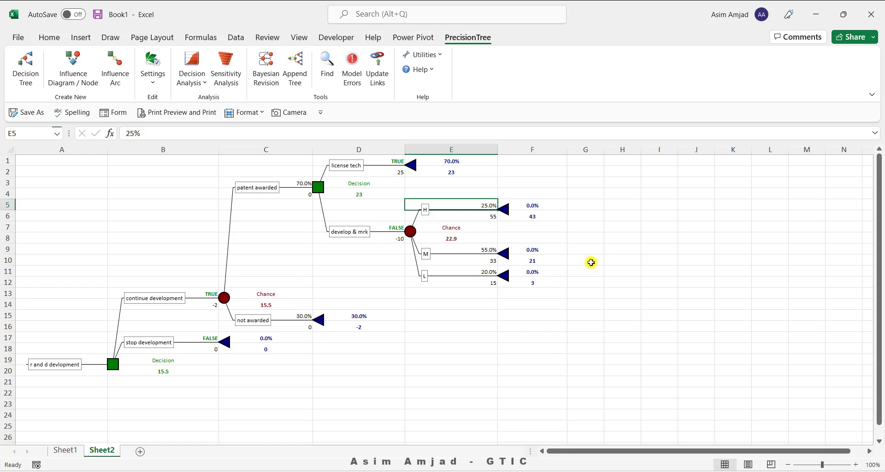
pyautogui.click(617, 260)
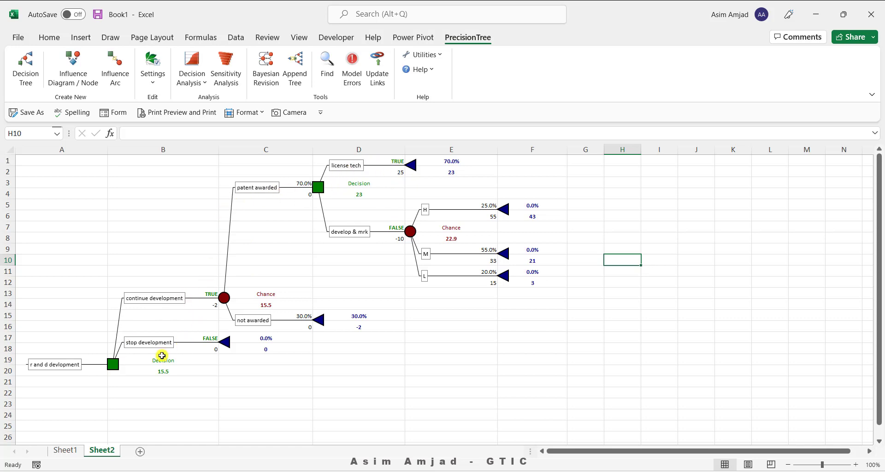
pyautogui.click(183, 372)
pyautogui.click(507, 368)
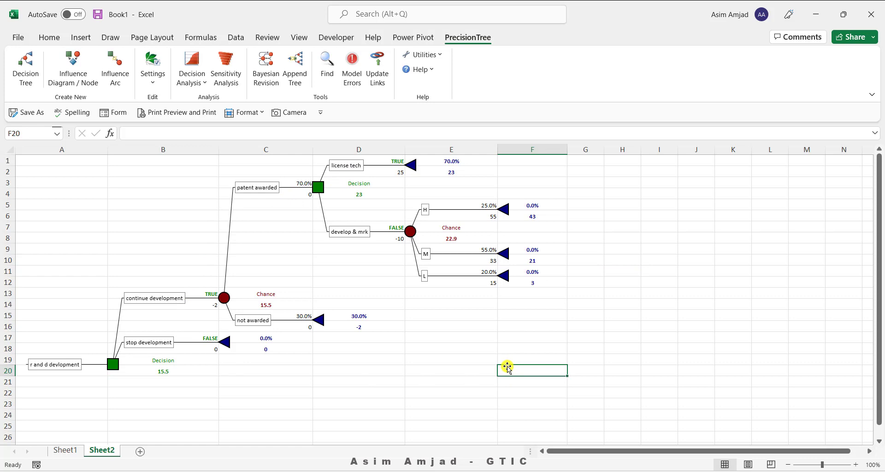